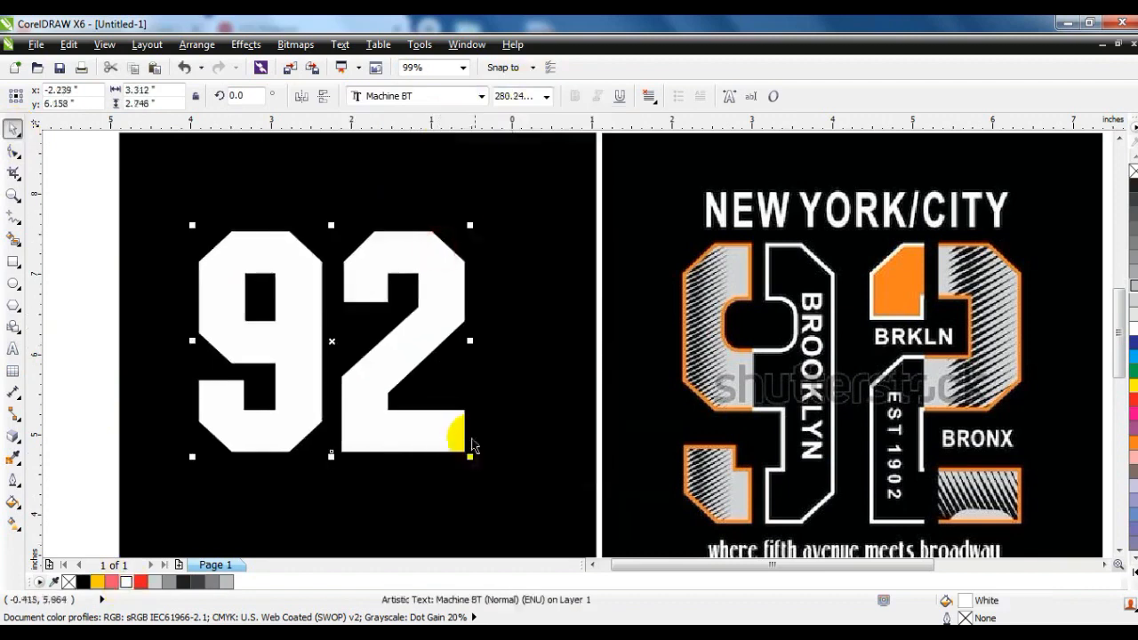
# Enlarge the 92 text to about 3.65 in wide and convert it to curves.
pyautogui.moveTo(470, 456); pyautogui.dragTo(497, 479)
pyautogui.moveTo(417, 456); pyautogui.dragTo(432, 460)
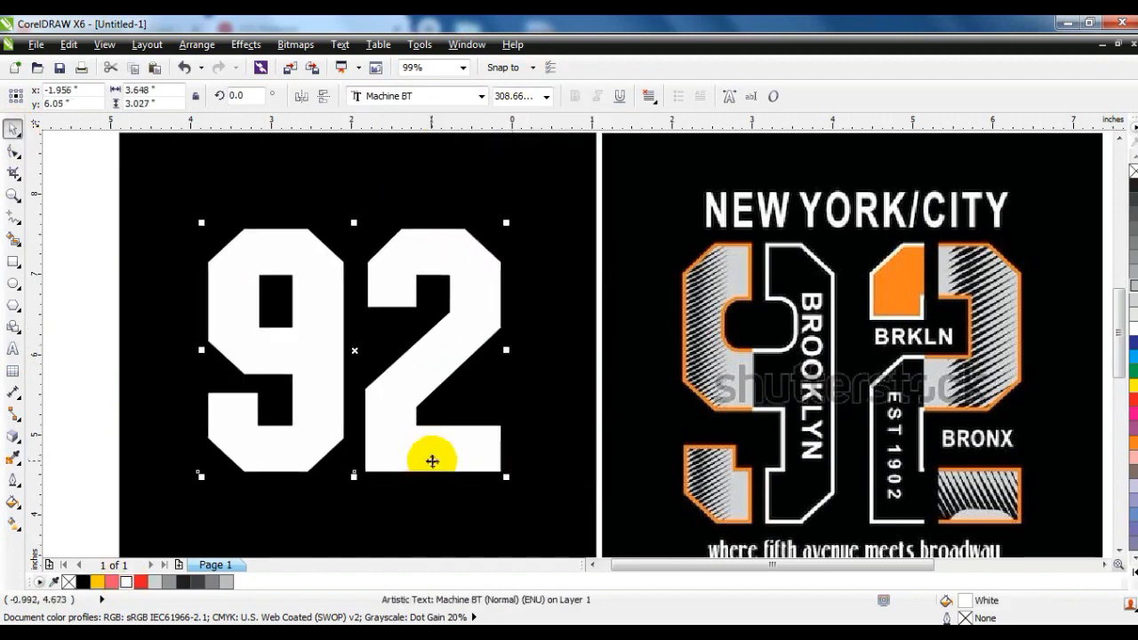
pyautogui.click(13, 152)
pyautogui.hotkey('ctrl', 'q')
# Stretch the lower part of the 92 downward by moving its bottom nodes, for a height of about 3.3 in.
pyautogui.moveTo(135, 373); pyautogui.dragTo(531, 431)
pyautogui.click(521, 402)
pyautogui.click(405, 441)
pyautogui.moveTo(355, 415); pyautogui.dragTo(502, 494)
pyautogui.moveTo(349, 468); pyautogui.dragTo(305, 496)
pyautogui.click(13, 130)
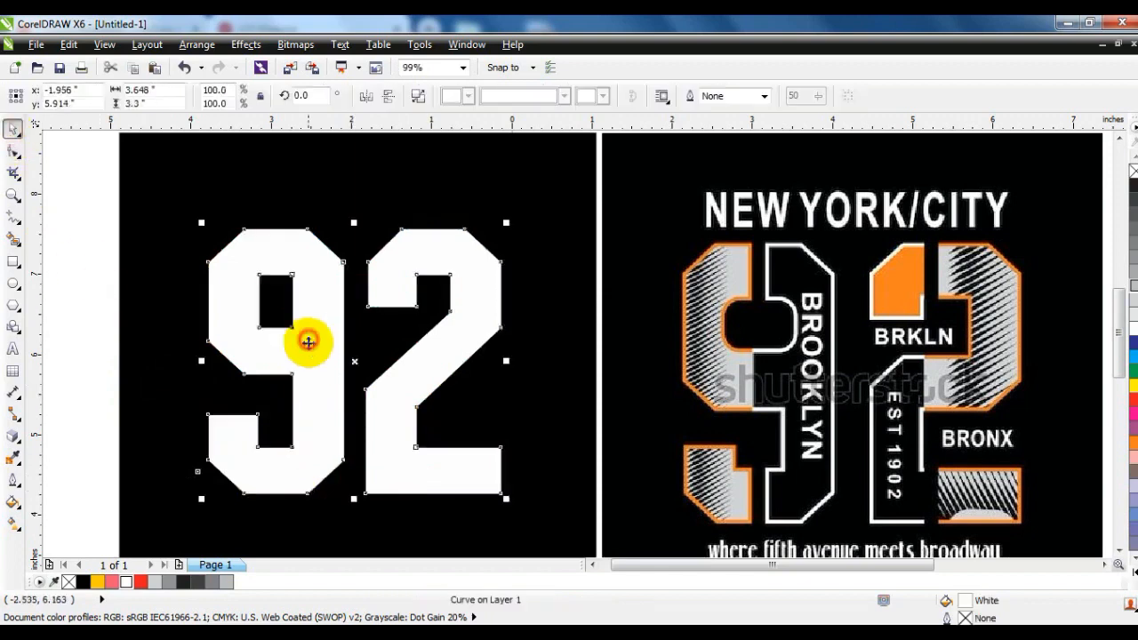
# Break the 92 curve apart and combine the 9's pieces so each digit is a separate object.
pyautogui.click(415, 95)
pyautogui.moveTo(101, 216); pyautogui.dragTo(364, 539)
pyautogui.click(414, 96)
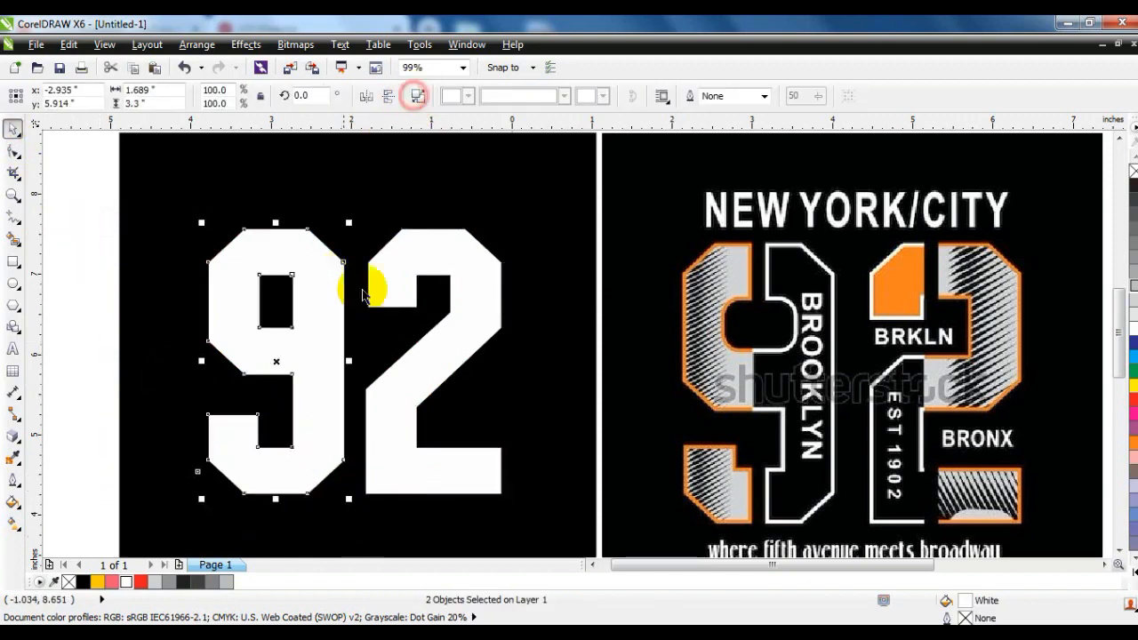
pyautogui.click(111, 244)
# Draw a narrow red bar about 0.16 by 1 in across the 9's top stroke and copy it onto the 2's top stroke.
pyautogui.click(13, 261)
pyautogui.moveTo(270, 214)
pyautogui.mouseDown()
pyautogui.moveTo(282, 307)
pyautogui.moveTo(279, 295)
pyautogui.mouseUp()
pyautogui.click(12, 129)
pyautogui.click(142, 582)
pyautogui.moveTo(279, 254); pyautogui.dragTo(435, 255)
# Trim the top strokes of the 9 and the 2 with the red bars.
pyautogui.click(273, 249)
pyautogui.keyDown('shift'); pyautogui.click(302, 253); pyautogui.keyUp('shift')
pyautogui.click(540, 98)
pyautogui.click(431, 252)
pyautogui.keyDown('shift'); pyautogui.click(457, 252); pyautogui.keyUp('shift')
pyautogui.click(540, 97)
pyautogui.click(432, 226)
pyautogui.press('Delete')
pyautogui.click(277, 244)
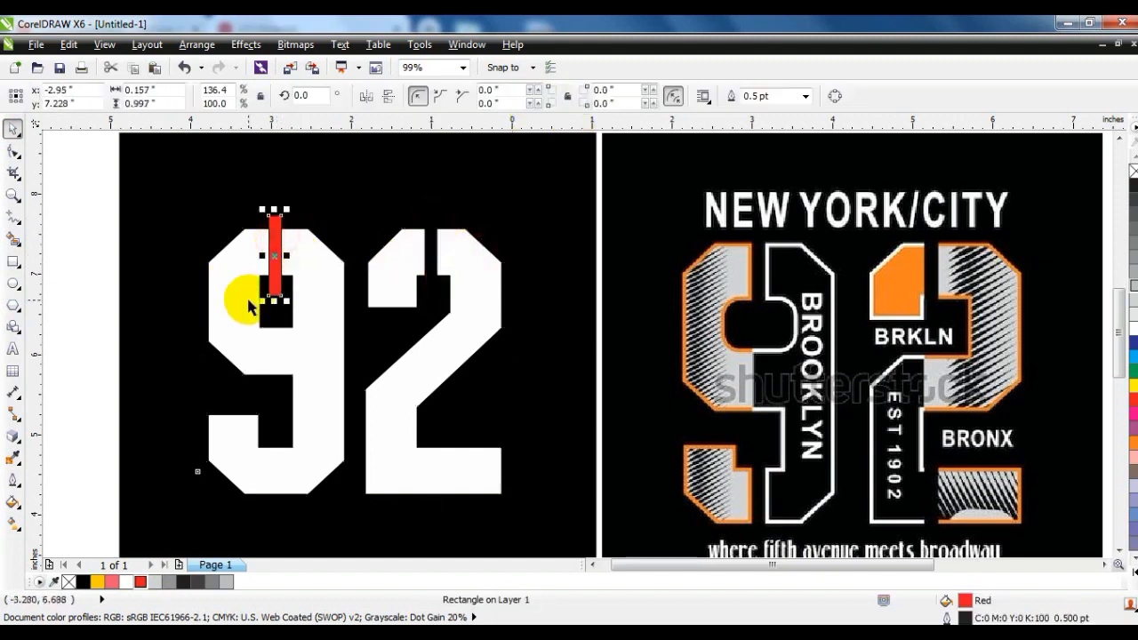
pyautogui.press('Delete')
pyautogui.hotkey('ctrl', 'z')
pyautogui.hotkey('ctrl', 'z')
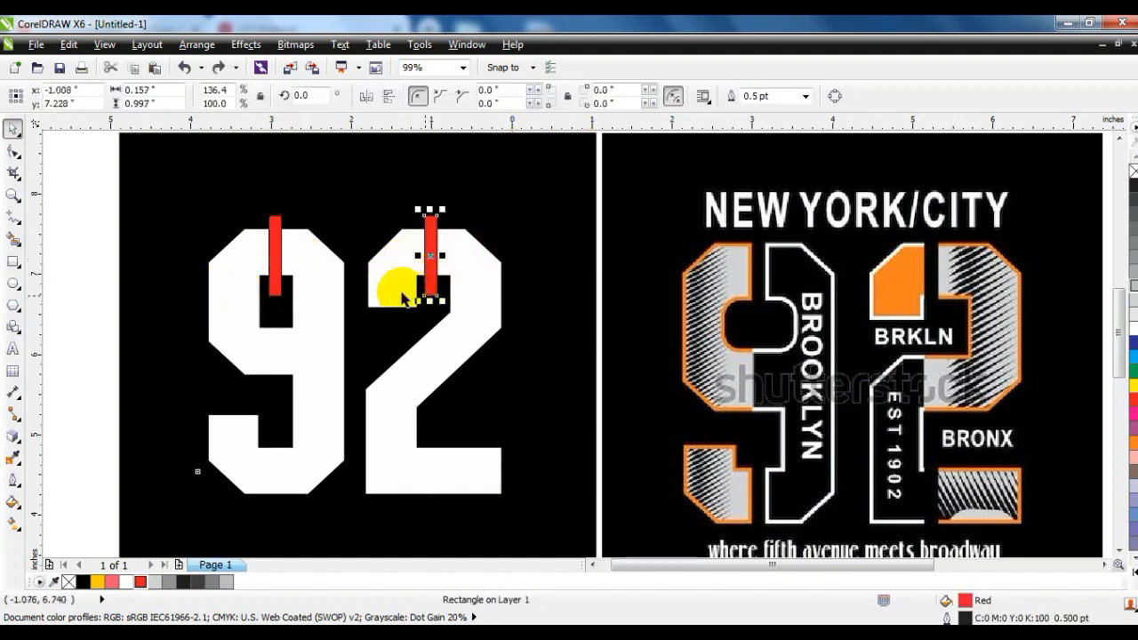
# Move both red bars down onto the bottom strokes of the 9 and the 2 and trim the digits with them.
pyautogui.keyDown('shift'); pyautogui.click(278, 277); pyautogui.keyUp('shift')
pyautogui.moveTo(432, 244); pyautogui.dragTo(448, 454)
pyautogui.click(433, 462)
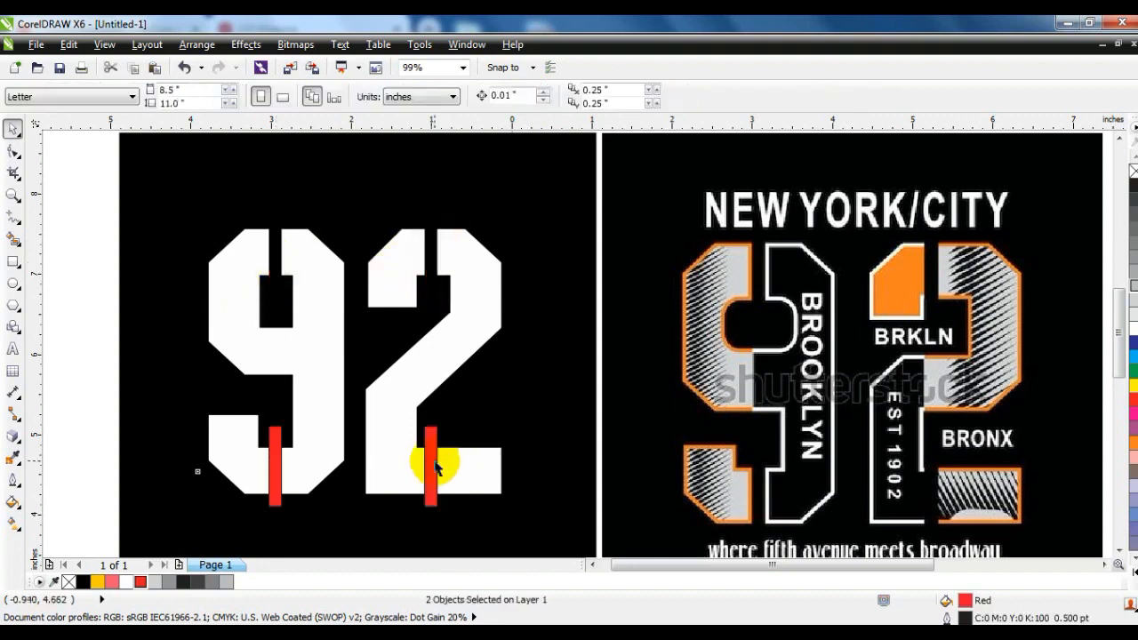
pyautogui.keyDown('shift'); pyautogui.click(459, 462); pyautogui.keyUp('shift')
pyautogui.click(540, 100)
pyautogui.click(277, 466)
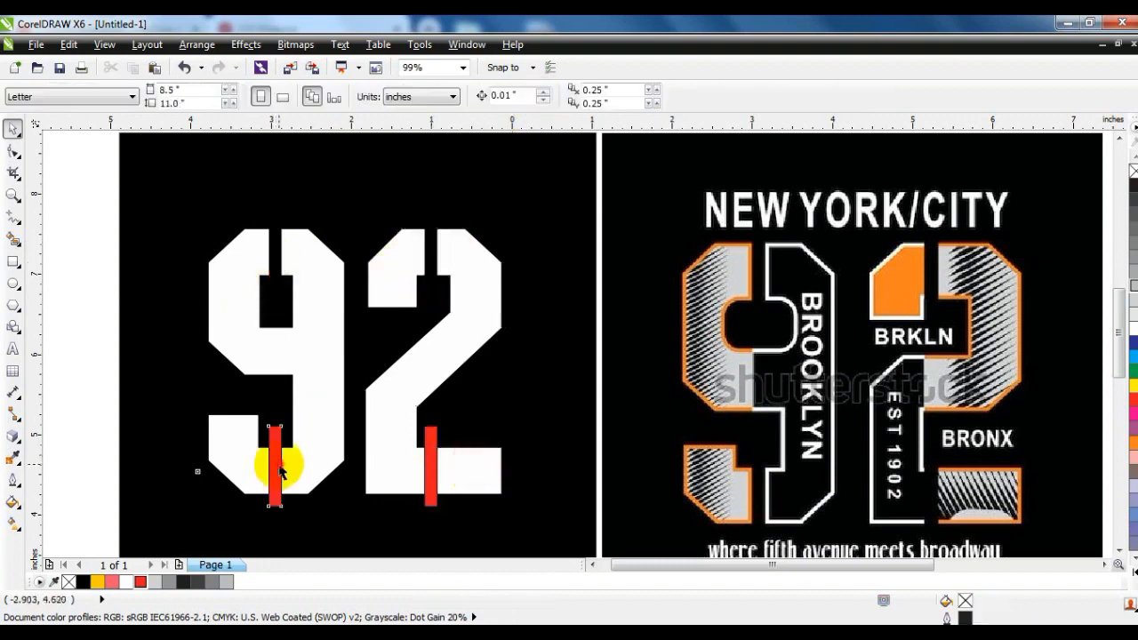
pyautogui.keyDown('shift'); pyautogui.click(328, 455); pyautogui.keyUp('shift')
pyautogui.click(541, 97)
pyautogui.keyDown('shift'); pyautogui.click(440, 462); pyautogui.keyUp('shift')
pyautogui.moveTo(466, 464); pyautogui.dragTo(469, 214)
pyautogui.hotkey('ctrl', 'z')
# Delete both red bars from the bottom strokes of the digits.
pyautogui.click(431, 462)
pyautogui.press('Delete')
pyautogui.click(277, 459)
pyautogui.press('Delete')
pyautogui.click(121, 343)
pyautogui.click(87, 283)
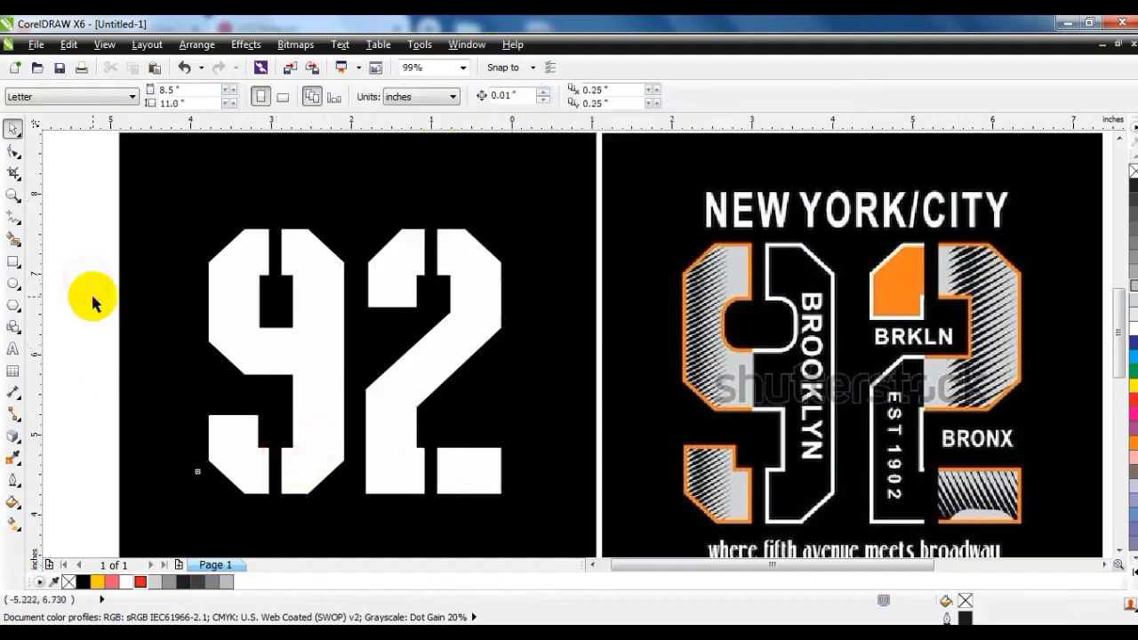
pyautogui.click(331, 352)
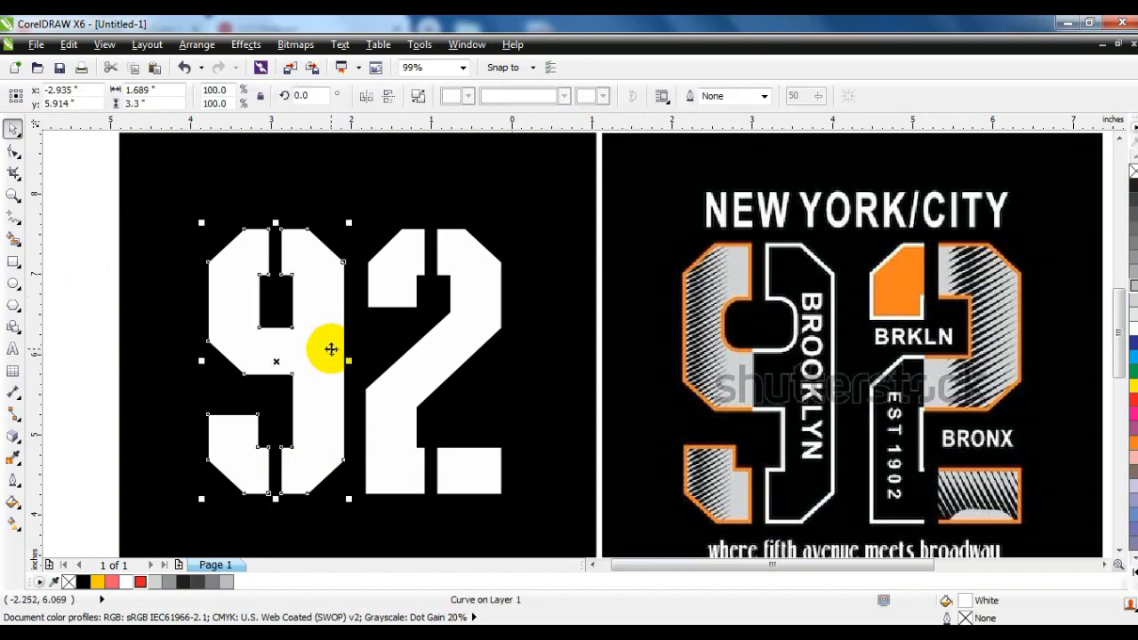
pyautogui.click(96, 327)
pyautogui.click(328, 372)
pyautogui.click(86, 345)
# Draw a rectangle about 1.19 by 3.99 in covering the left half of the 9 and fill it white.
pyautogui.click(13, 263)
pyautogui.moveTo(180, 193); pyautogui.dragTo(276, 517)
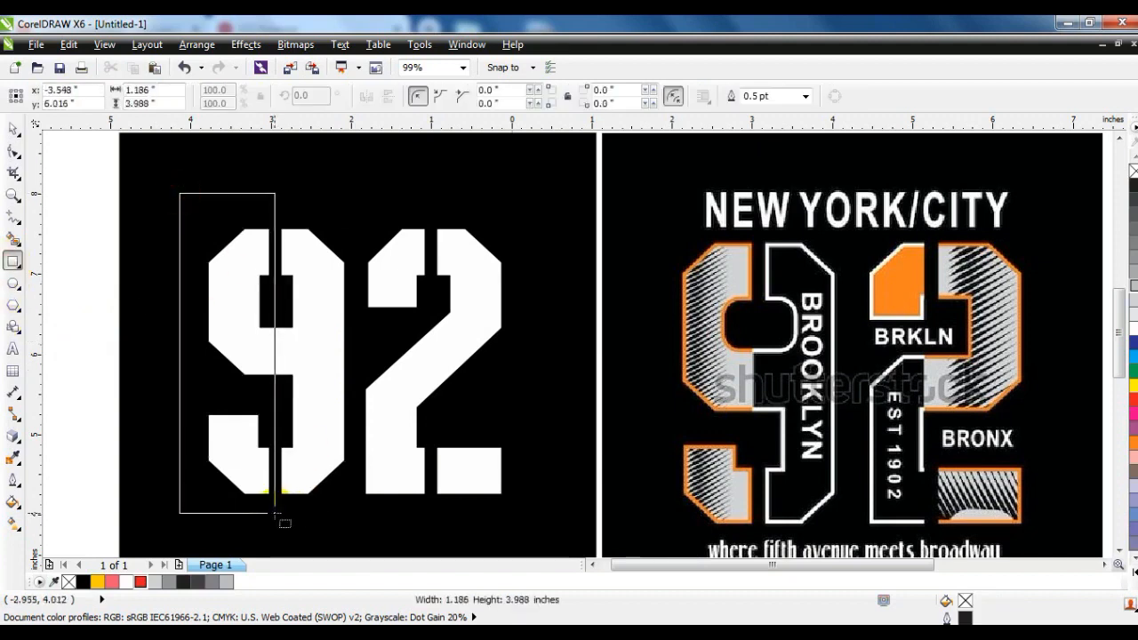
pyautogui.click(14, 129)
pyautogui.click(79, 581)
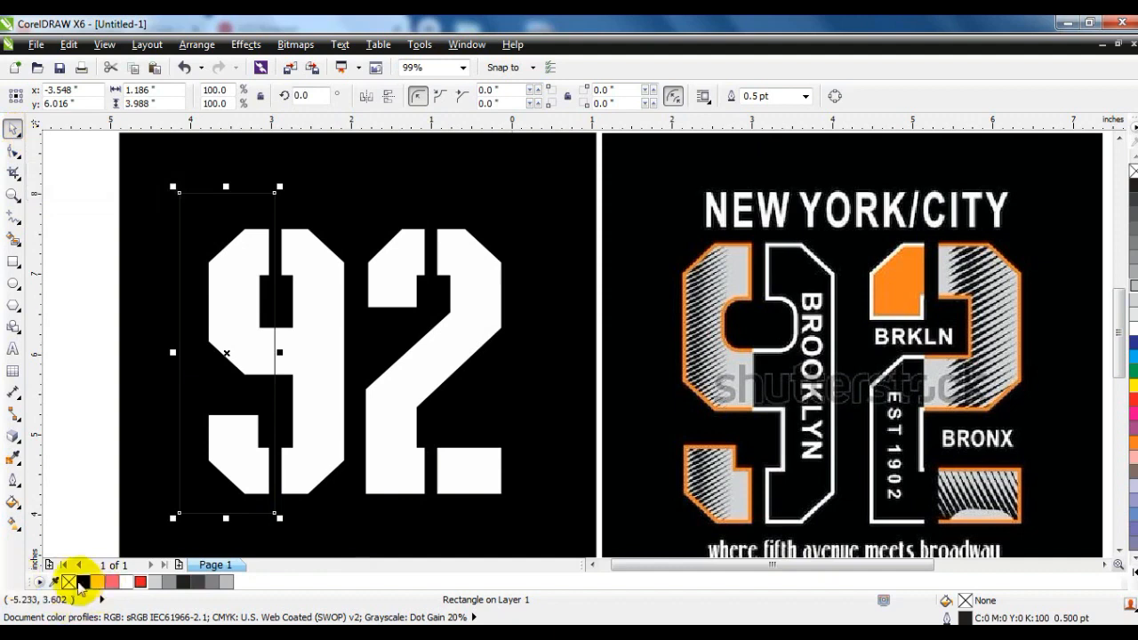
pyautogui.click(123, 582)
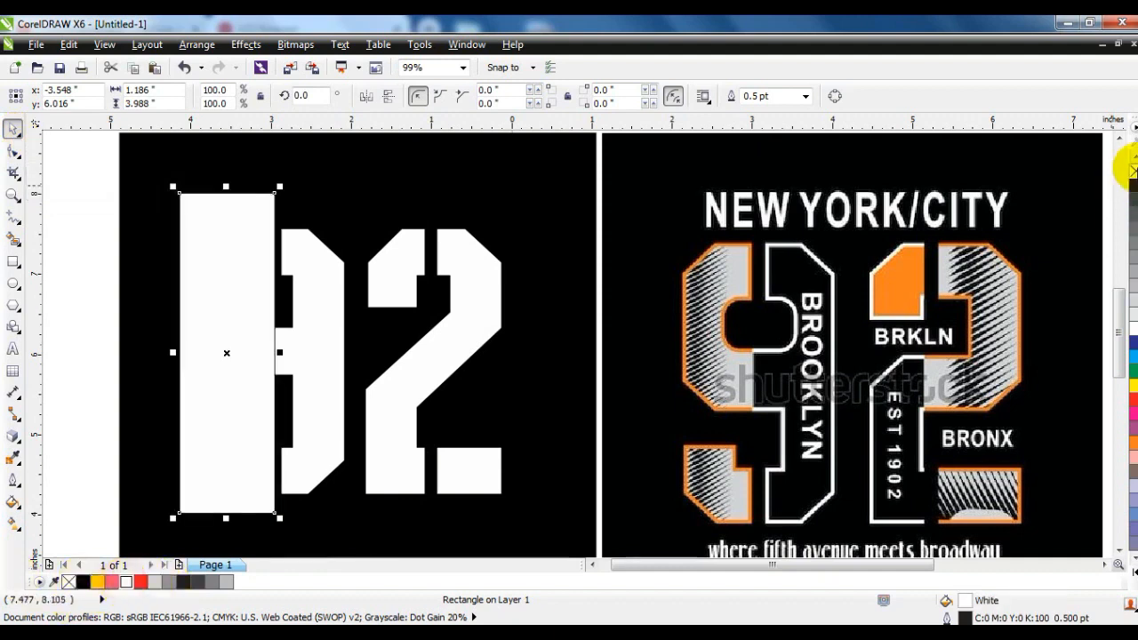
# PowerClip the white rectangle inside the 9.
pyautogui.click(246, 43)
pyautogui.moveTo(293, 281)
pyautogui.click(376, 282)
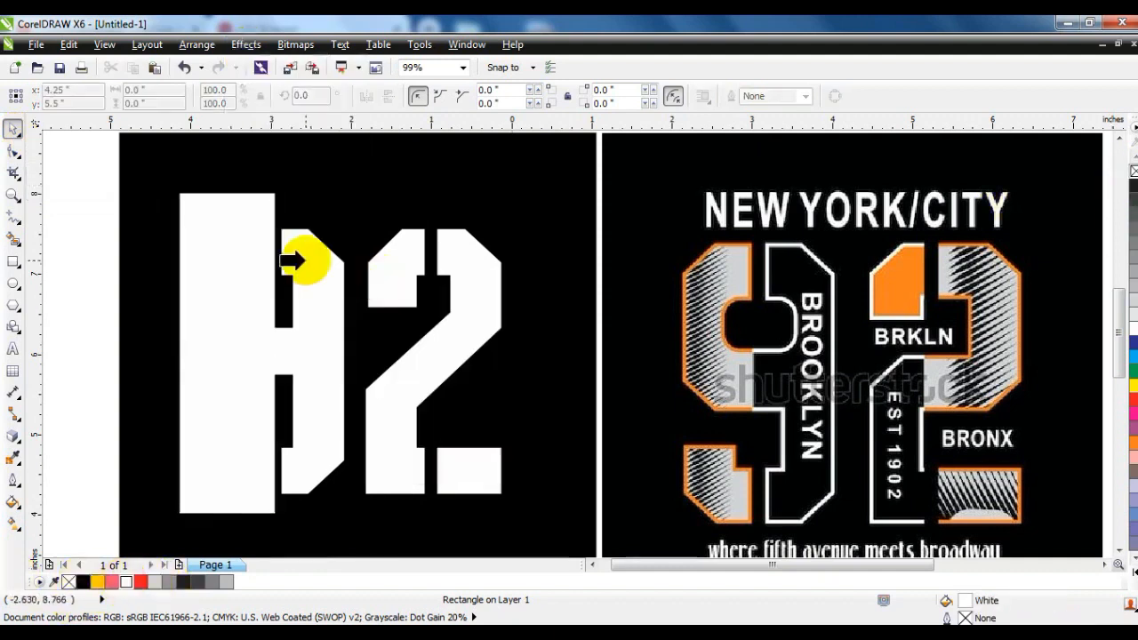
pyautogui.click(294, 259)
# Fill the 9 with black and give it a 4 pt white outline.
pyautogui.click(83, 581)
pyautogui.click(13, 480)
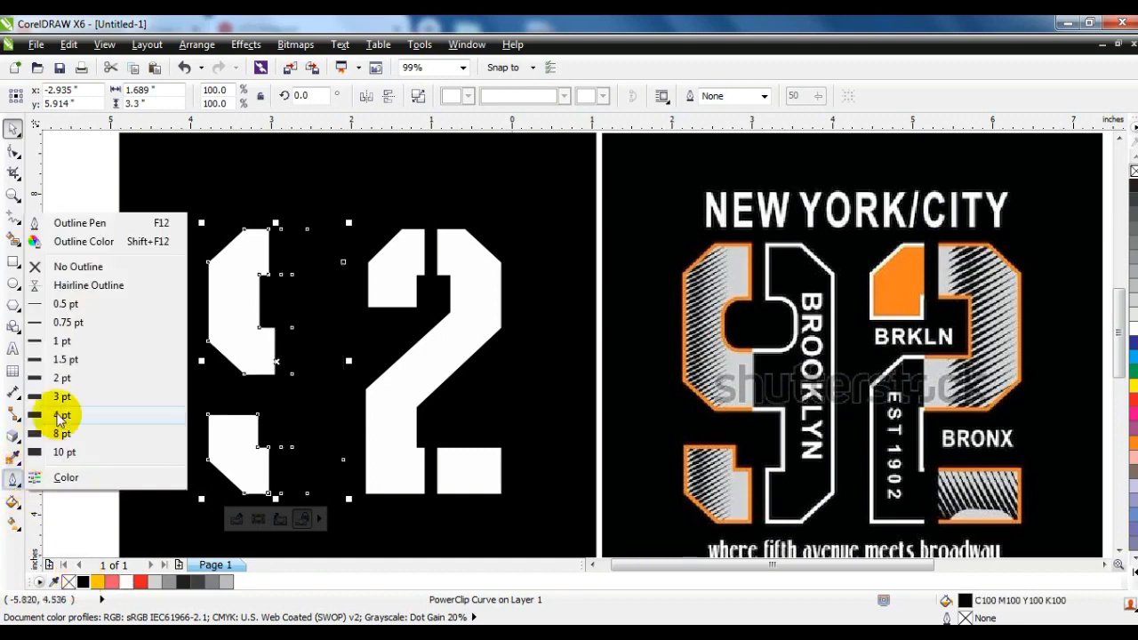
pyautogui.click(59, 415)
pyautogui.rightClick(1132, 329)
# Set the 9's outline to 3 pt and place it behind the fill.
pyautogui.click(13, 480)
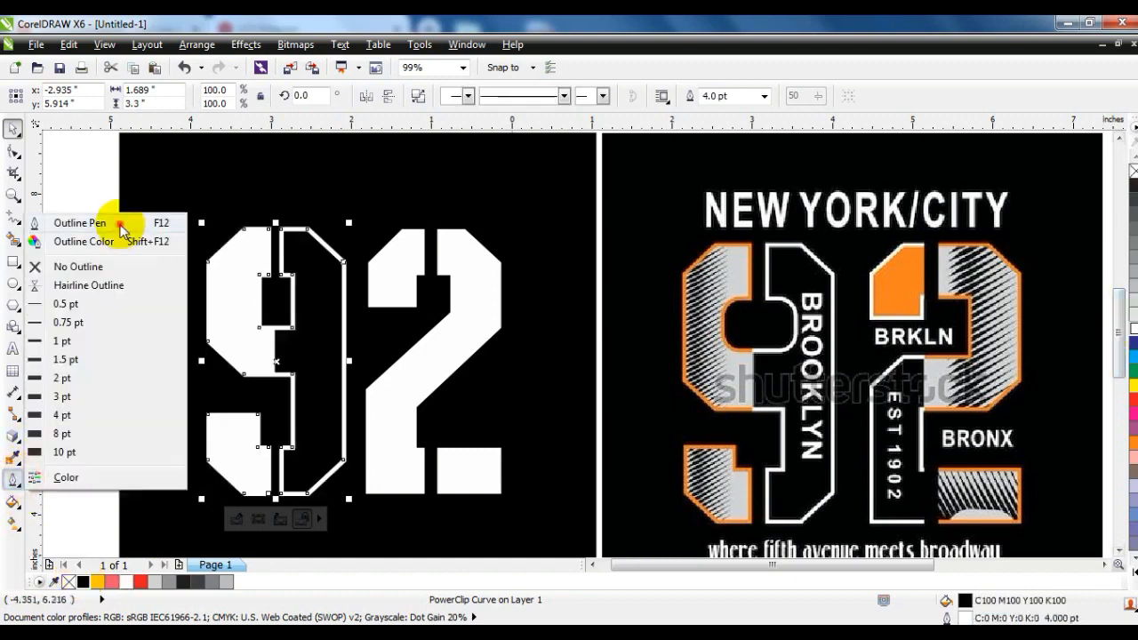
pyautogui.click(121, 227)
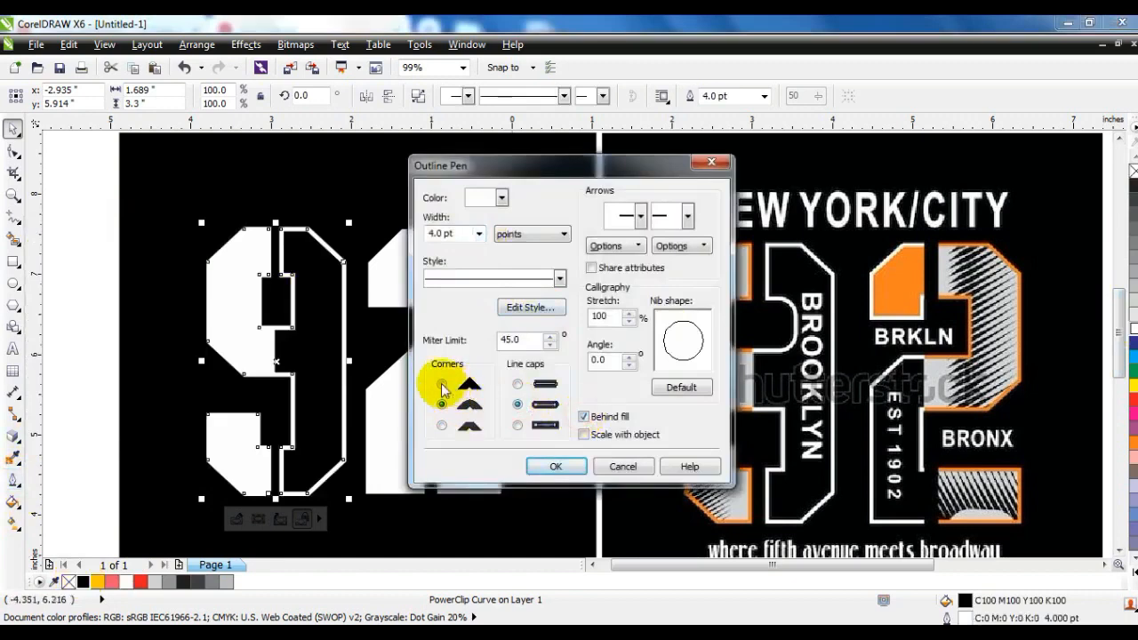
pyautogui.click(478, 233)
pyautogui.click(440, 318)
pyautogui.click(556, 466)
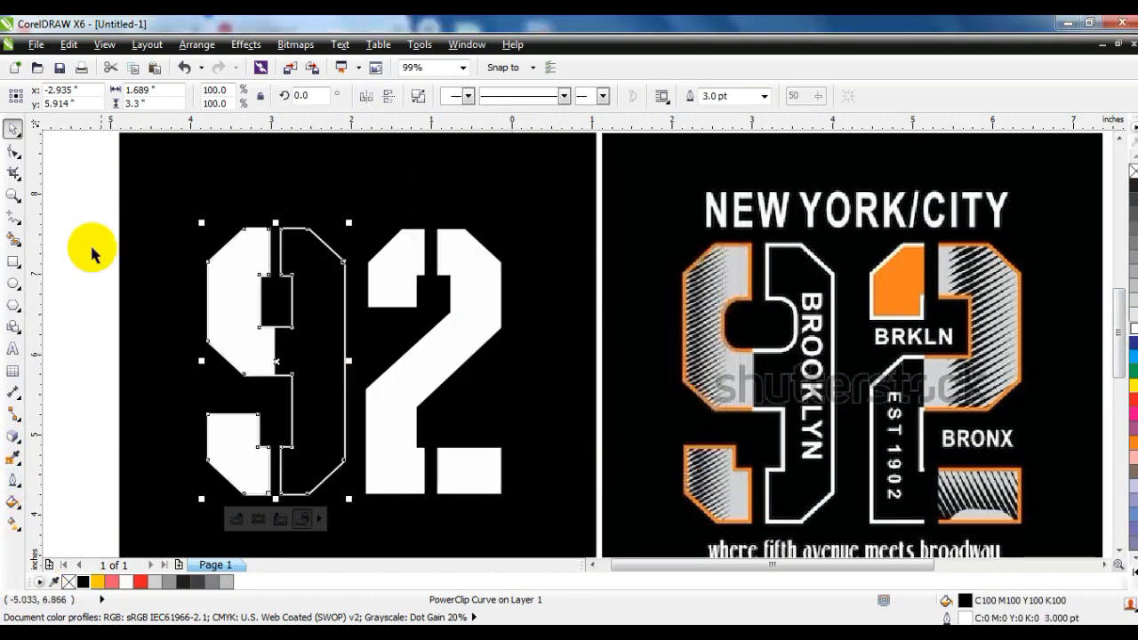
# Set the 9's outline width back to 4 pt.
pyautogui.click(13, 480)
pyautogui.click(97, 222)
pyautogui.click(479, 233)
pyautogui.click(447, 348)
pyautogui.click(553, 466)
# Draw a rectangle about 1.35 by 3.43 in over the 2's right half and place a copy about 0.8 by 1.45 in over its upper left.
pyautogui.click(415, 258)
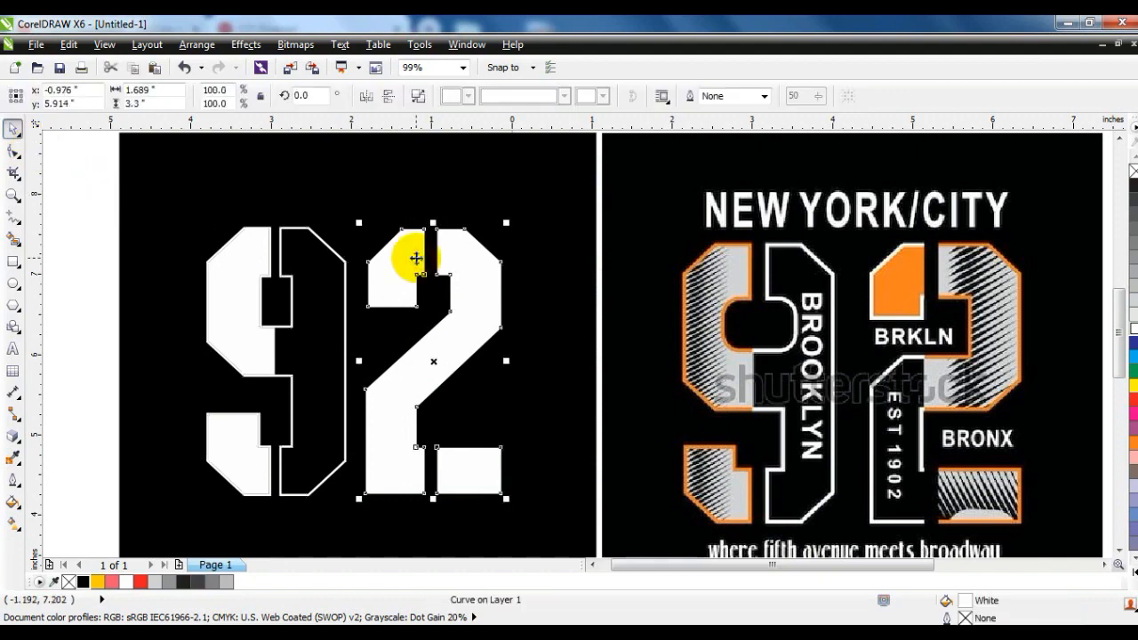
pyautogui.press('Escape')
pyautogui.click(14, 260)
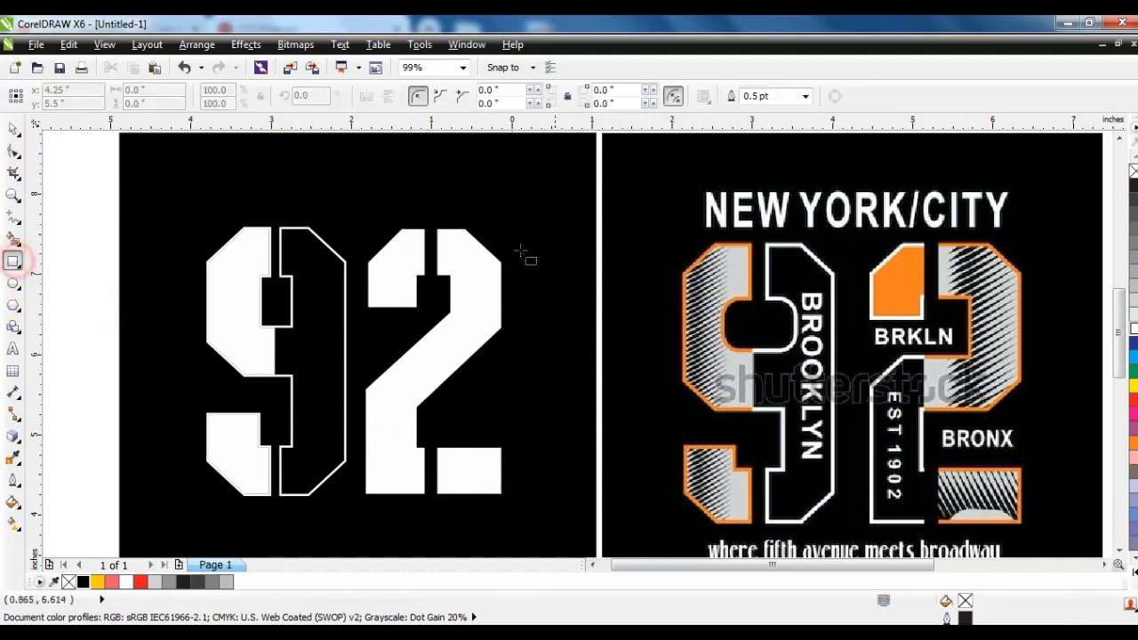
pyautogui.moveTo(430, 222); pyautogui.dragTo(533, 495)
pyautogui.click(12, 127)
pyautogui.moveTo(430, 359); pyautogui.dragTo(418, 359)
pyautogui.moveTo(480, 495); pyautogui.dragTo(452, 337)
pyautogui.moveTo(424, 280); pyautogui.dragTo(364, 279)
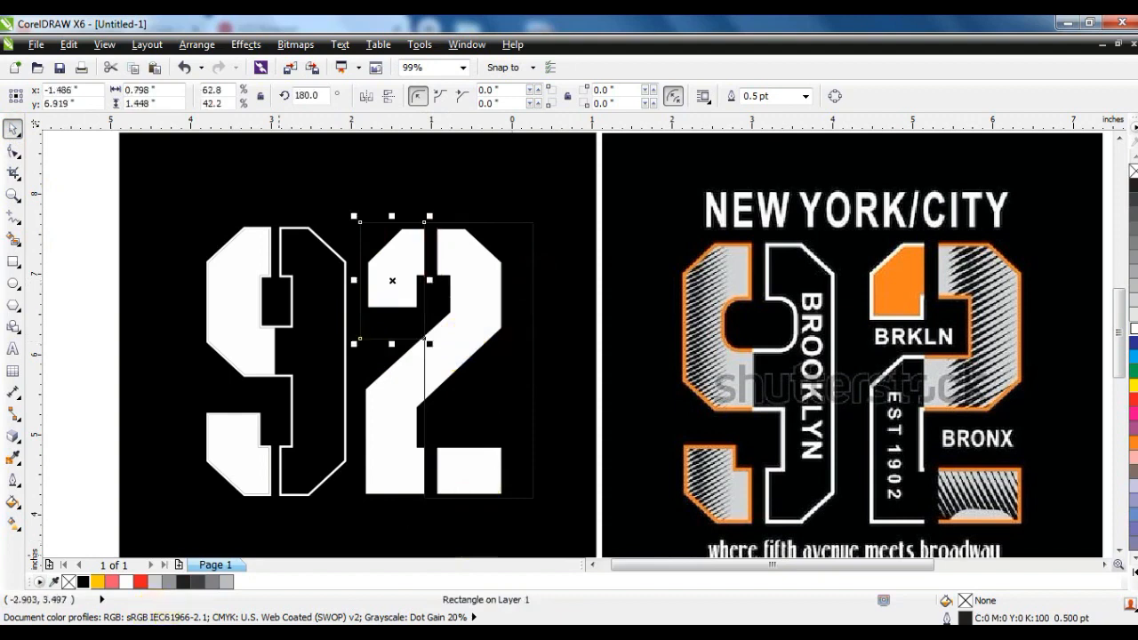
# Fill the small rectangle orange (C0 M60 Y100 K0) without an outline and PowerClip it inside the 2.
pyautogui.click(1135, 574)
pyautogui.click(1092, 430)
pyautogui.rightClick(1092, 151)
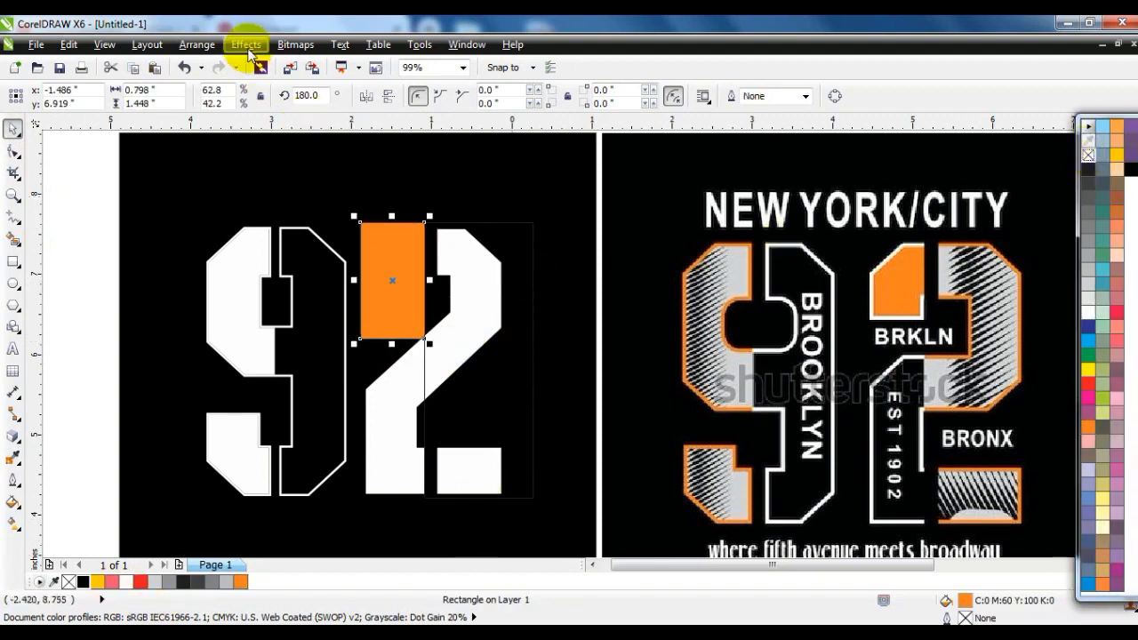
pyautogui.click(247, 46)
pyautogui.moveTo(279, 282)
pyautogui.click(438, 284)
pyautogui.click(386, 394)
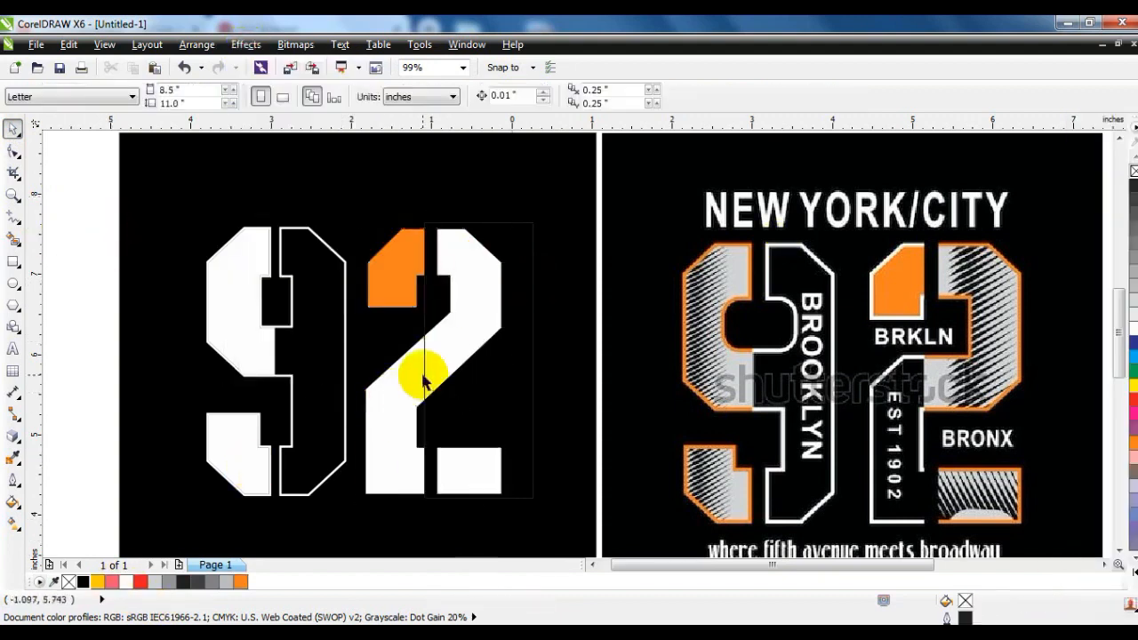
# PowerClip the tall rectangle, filled white without an outline, inside the 2 and fill the 2 with black.
pyautogui.click(1134, 328)
pyautogui.rightClick(1133, 170)
pyautogui.click(245, 46)
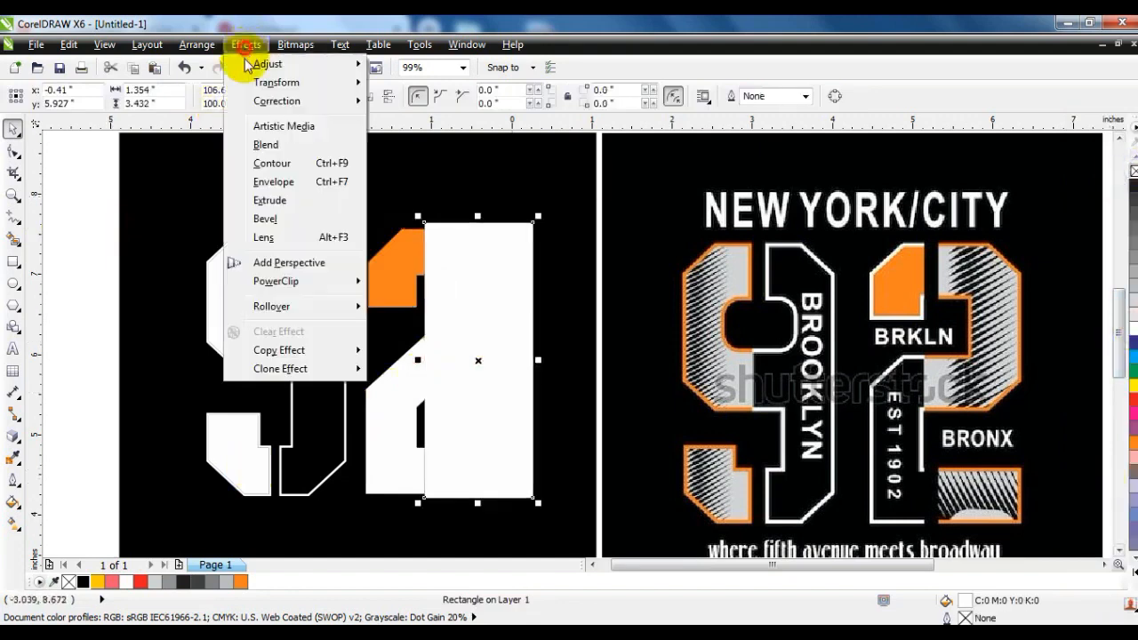
pyautogui.moveTo(313, 283)
pyautogui.click(439, 284)
pyautogui.click(401, 373)
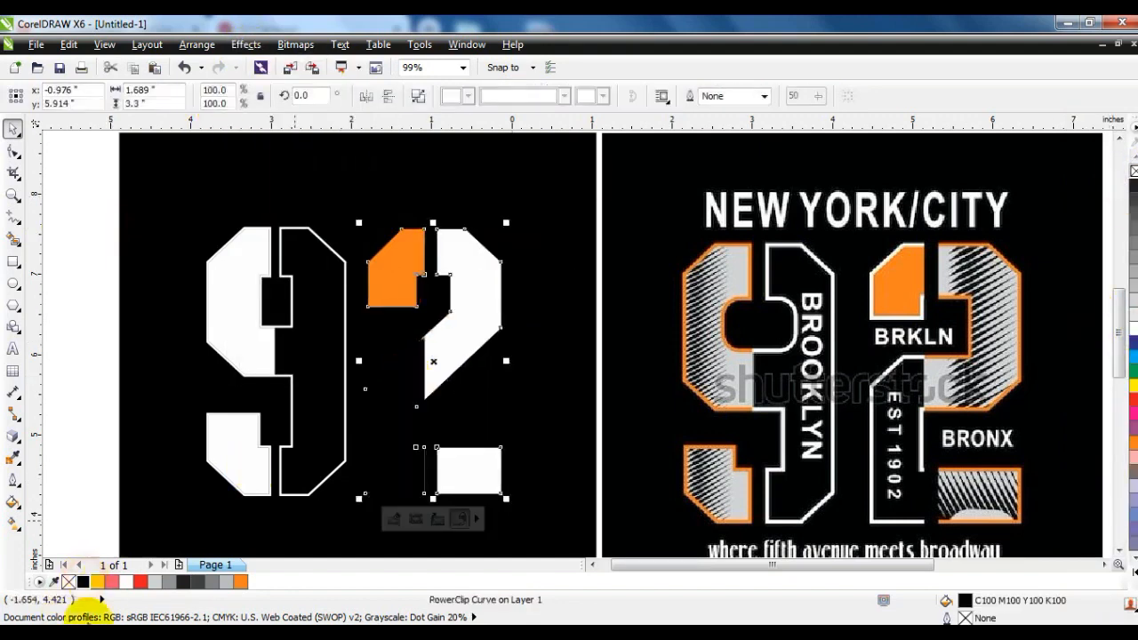
# Give the 2 a 4 pt white outline.
pyautogui.click(12, 487)
pyautogui.click(139, 216)
pyautogui.click(478, 234)
pyautogui.click(440, 327)
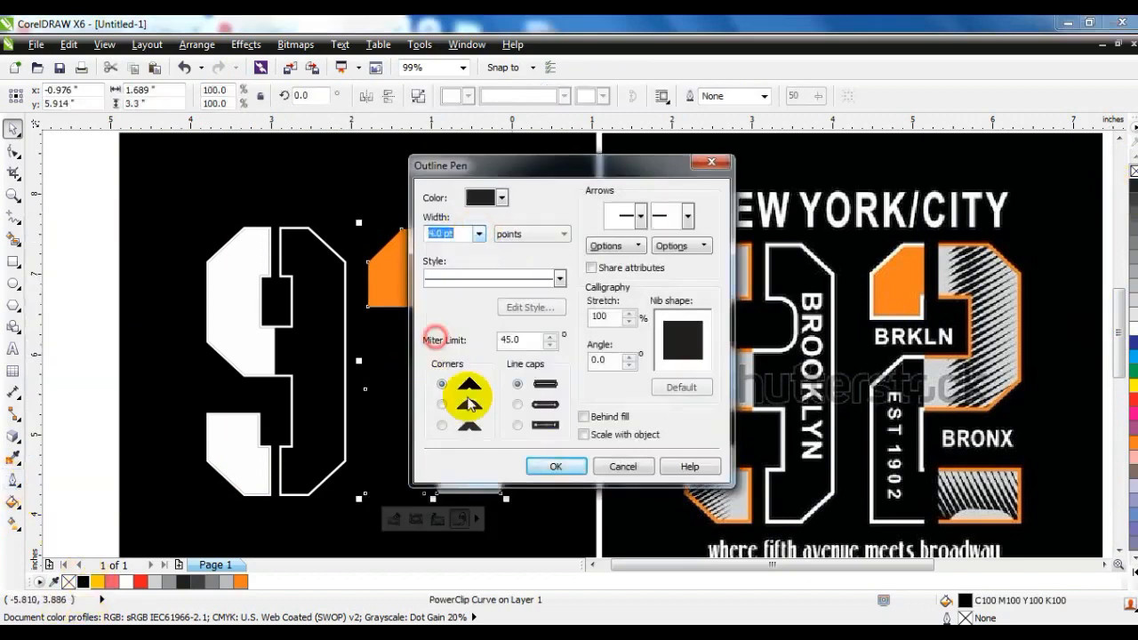
pyautogui.click(555, 466)
pyautogui.click(85, 274)
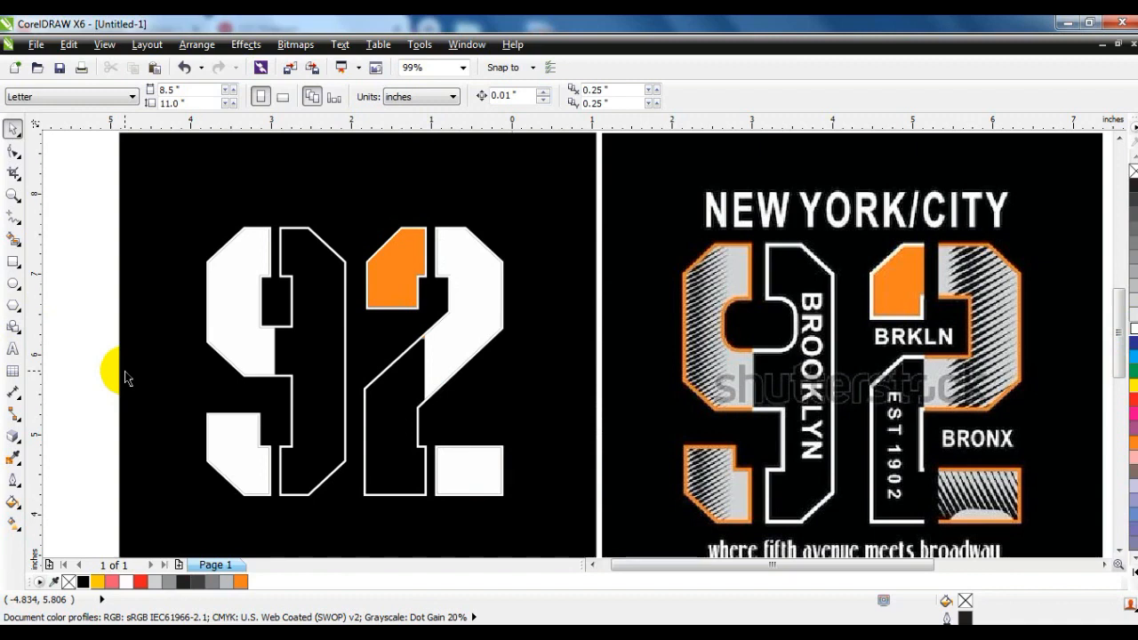
# Draw a slanted line about 1.26 in wide beside the black background and curve it into a thin tapered blade.
pyautogui.moveTo(629, 575); pyautogui.dragTo(542, 566)
pyautogui.click(13, 216)
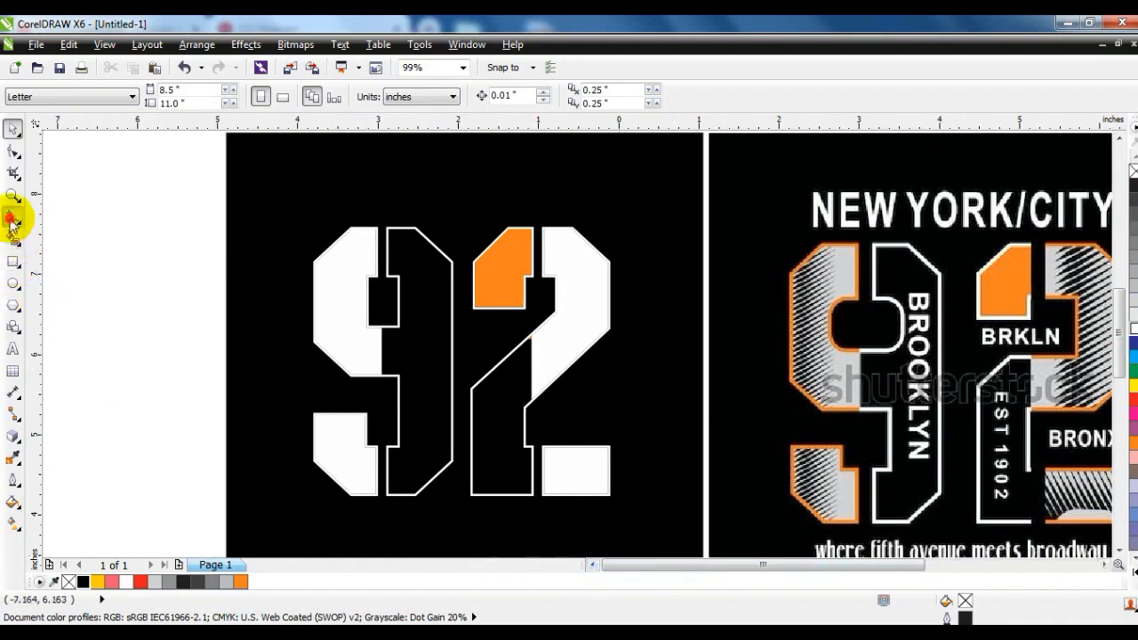
pyautogui.click(56, 263)
pyautogui.click(152, 236)
pyautogui.click(13, 151)
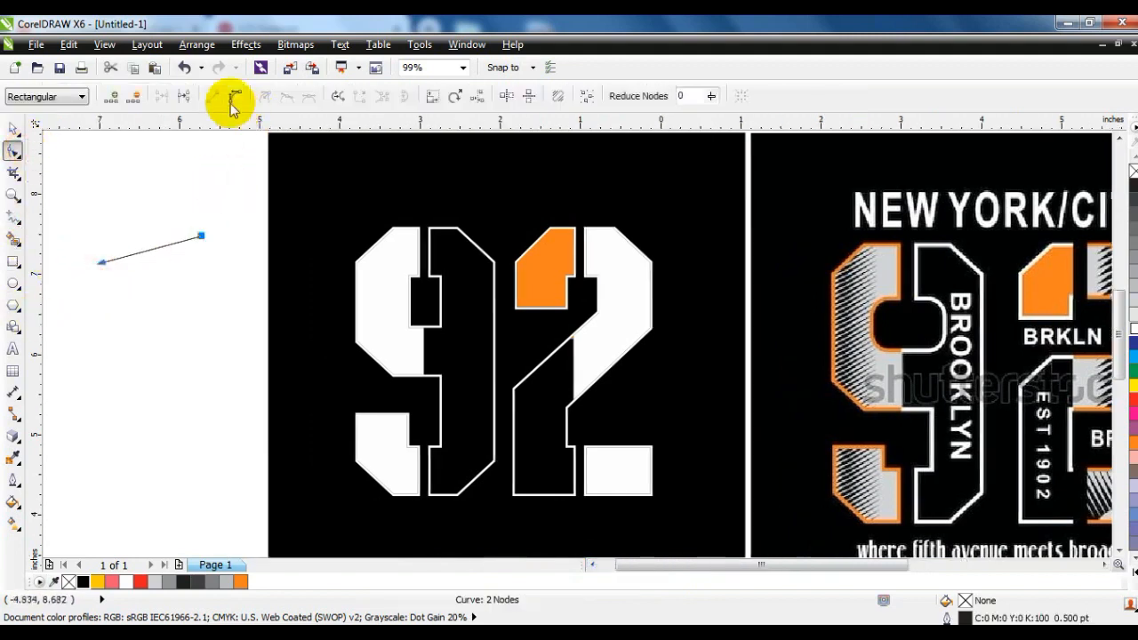
pyautogui.click(138, 253)
pyautogui.moveTo(138, 253); pyautogui.dragTo(169, 256)
# Duplicate the black blade slightly lower and repeat the duplication to build a stack of stripes.
pyautogui.click(14, 129)
pyautogui.rightClick(169, 256)
pyautogui.hotkey('ctrl', 'r')
pyautogui.hotkey('ctrl', 'r')
pyautogui.hotkey('ctrl', 'r')
pyautogui.hotkey('ctrl', 'r')
pyautogui.hotkey('ctrl', 'r')
pyautogui.hotkey('ctrl', 'r')
pyautogui.hotkey('ctrl', 'r')
pyautogui.hotkey('ctrl', 'r')
pyautogui.hotkey('ctrl', 'r')
pyautogui.hotkey('ctrl', 'r')
pyautogui.hotkey('ctrl', 'r')
pyautogui.hotkey('ctrl', 'r')
pyautogui.hotkey('ctrl', 'r')
pyautogui.hotkey('ctrl', 'r')
pyautogui.hotkey('ctrl', 'r')
pyautogui.hotkey('ctrl', 'r')
pyautogui.hotkey('ctrl', 'r')
pyautogui.hotkey('ctrl', 'r')
pyautogui.hotkey('ctrl', 'r')
pyautogui.hotkey('ctrl', 'r')
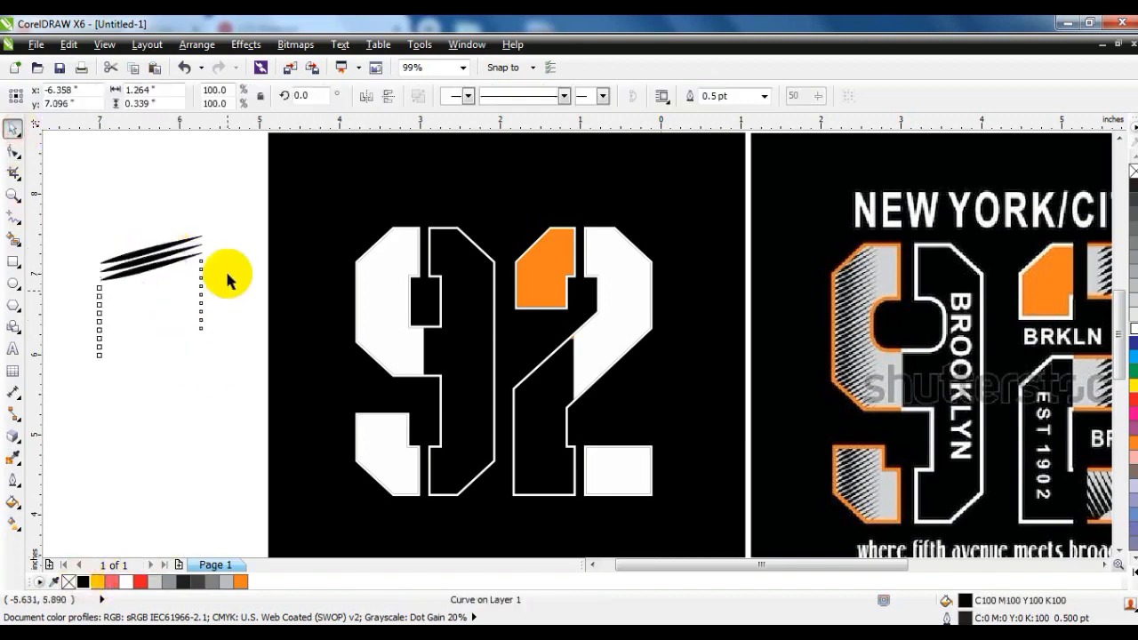
# Merge the blades into one object, copy the stack below itself and merge both stacks into one curve.
pyautogui.moveTo(227, 205); pyautogui.dragTo(62, 598)
pyautogui.click(501, 96)
pyautogui.moveTo(165, 325); pyautogui.dragTo(171, 488)
pyautogui.rightClick(170, 488)
pyautogui.keyDown('shift'); pyautogui.click(173, 430); pyautogui.keyUp('shift')
pyautogui.click(504, 96)
# Scale the stripe stack to about 61%, position it over the left side of the 9 and remove its outline.
pyautogui.moveTo(167, 318); pyautogui.dragTo(370, 259)
pyautogui.moveTo(330, 221); pyautogui.dragTo(187, 267)
pyautogui.moveTo(266, 167); pyautogui.dragTo(235, 317)
pyautogui.moveTo(228, 367); pyautogui.dragTo(384, 222)
pyautogui.moveTo(339, 425); pyautogui.dragTo(312, 505)
pyautogui.moveTo(343, 456); pyautogui.dragTo(353, 445)
pyautogui.rightClick(1134, 169)
# Copy the stripes onto the right side of the 2 and mirror the copy horizontally and vertically.
pyautogui.moveTo(368, 304); pyautogui.dragTo(667, 315)
pyautogui.rightClick(667, 314)
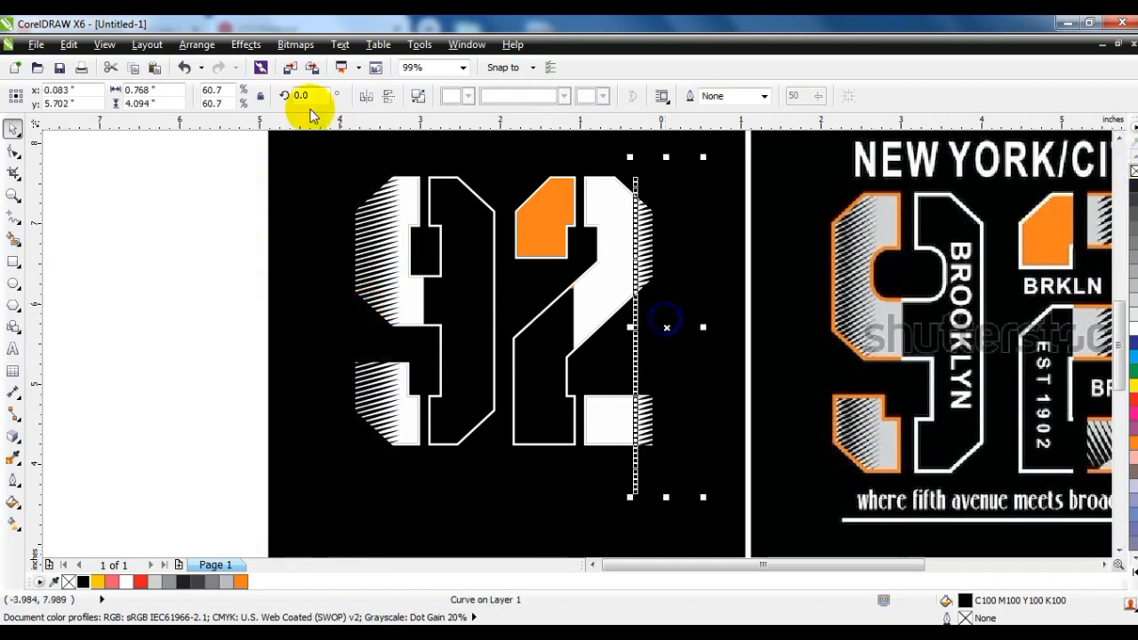
pyautogui.click(364, 95)
pyautogui.moveTo(669, 274); pyautogui.dragTo(646, 272)
pyautogui.click(388, 96)
# PowerClip the mirrored stripes inside the 2.
pyautogui.hotkey('alt', 'c')
pyautogui.press('w')
pyautogui.press('p')
pyautogui.click(579, 299)
# PowerClip the remaining stripes inside the 9.
pyautogui.click(379, 285)
pyautogui.hotkey('alt', 'c')
pyautogui.press('w')
pyautogui.press('p')
pyautogui.click(406, 302)
# Convert the outlines of the 9 and the 2 into separate objects.
pyautogui.keyDown('shift'); pyautogui.click(558, 404); pyautogui.keyUp('shift')
pyautogui.click(196, 44)
pyautogui.click(216, 362)
pyautogui.click(120, 318)
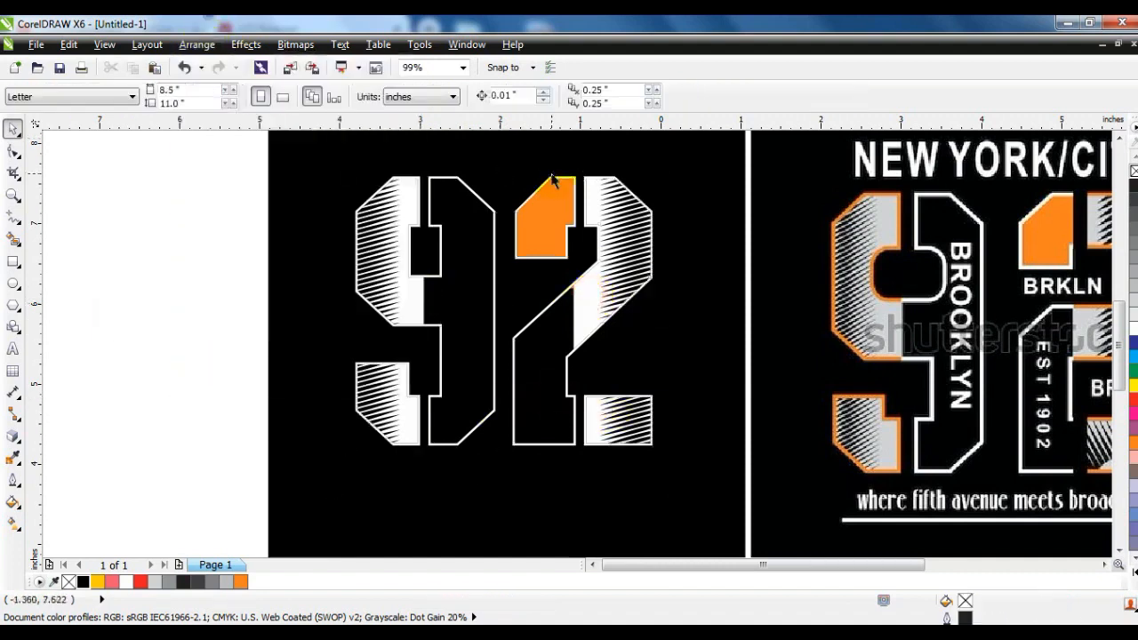
# Break the 9's outline object apart into separate pieces and undo the trial move of one piece.
pyautogui.click(551, 181)
pyautogui.click(492, 183)
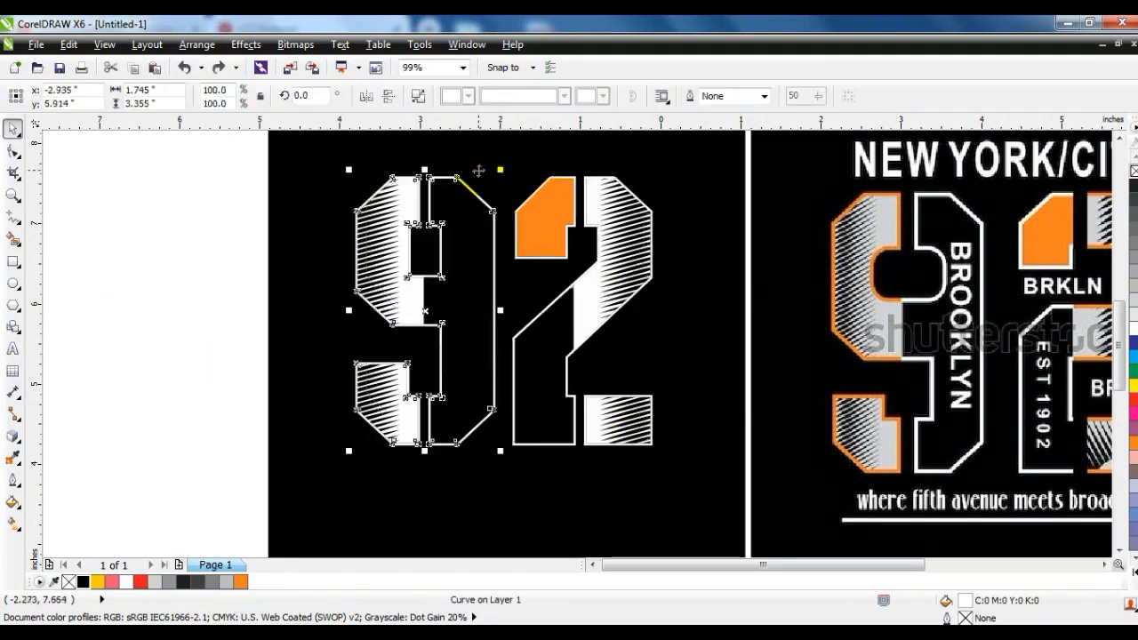
pyautogui.click(418, 96)
pyautogui.click(229, 168)
pyautogui.click(423, 173)
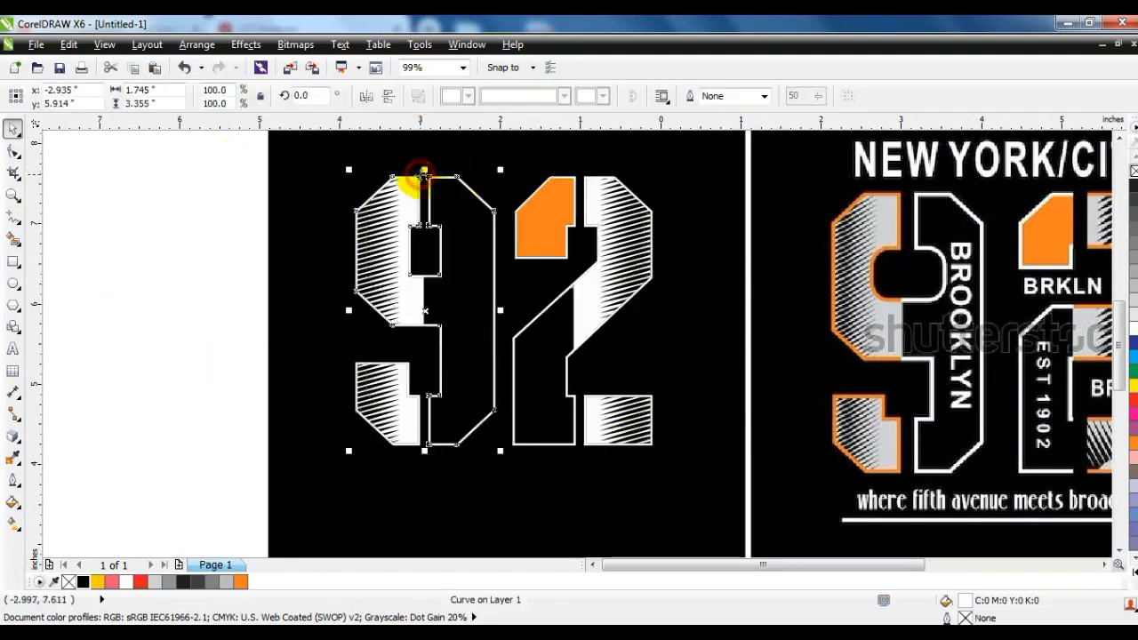
pyautogui.click(285, 205)
pyautogui.moveTo(461, 178); pyautogui.dragTo(468, 164)
pyautogui.hotkey('ctrl', 'z')
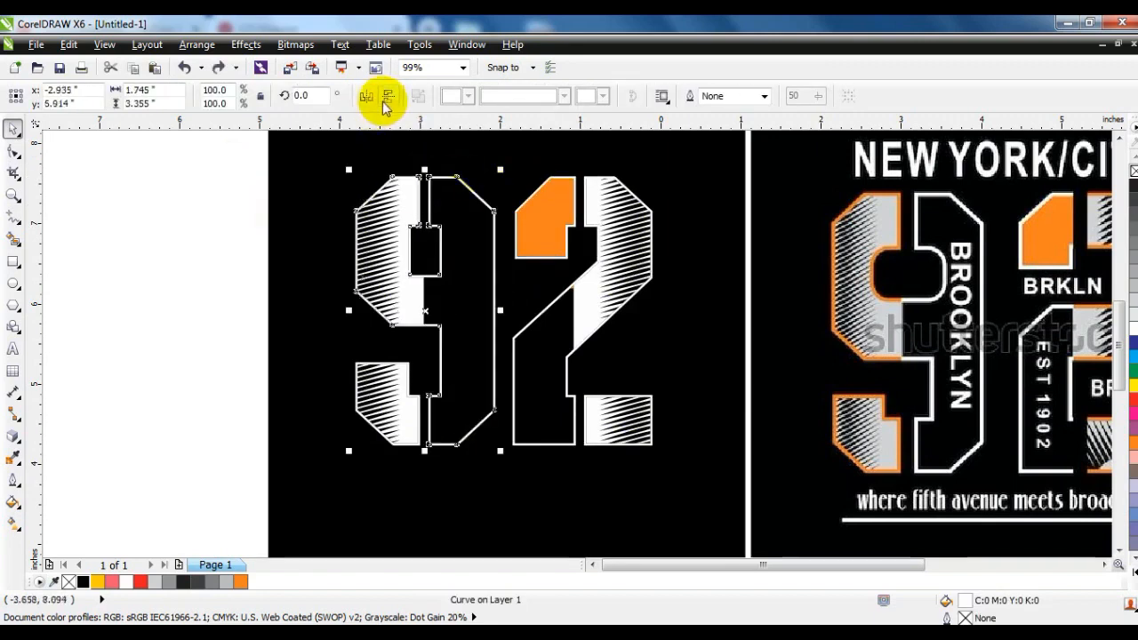
# Trim the 9's outline with a vertical line between its striped and hollow halves, delete the line, and break the outline apart.
pyautogui.click(9, 217)
pyautogui.click(423, 160)
pyautogui.keyDown('ctrl'); pyautogui.click(424, 464); pyautogui.keyUp('ctrl')
pyautogui.click(13, 195)
pyautogui.moveTo(383, 146); pyautogui.dragTo(459, 230)
pyautogui.click(11, 128)
pyautogui.keyDown('shift'); pyautogui.click(540, 286); pyautogui.keyUp('shift')
pyautogui.click(541, 97)
pyautogui.click(588, 240)
pyautogui.press('Delete')
pyautogui.click(623, 284)
pyautogui.click(419, 96)
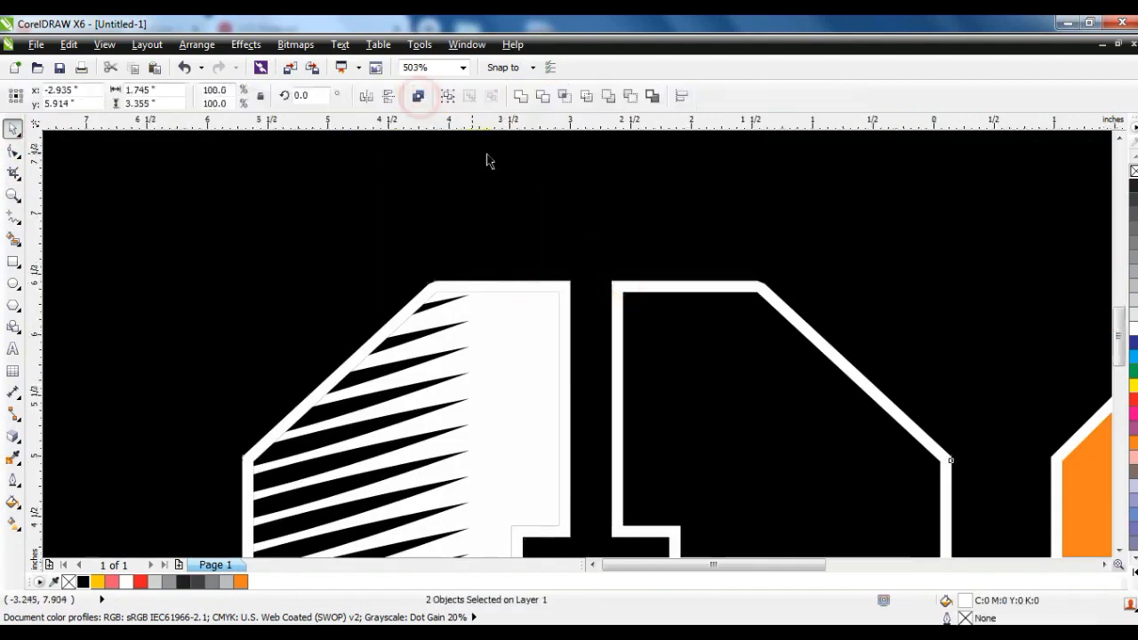
# Recolor the outlines around the 9's upper and lower striped sections orange.
pyautogui.press('Escape')
pyautogui.scroll(-3, 558, 156)
pyautogui.click(568, 141)
pyautogui.rightClick(248, 580)
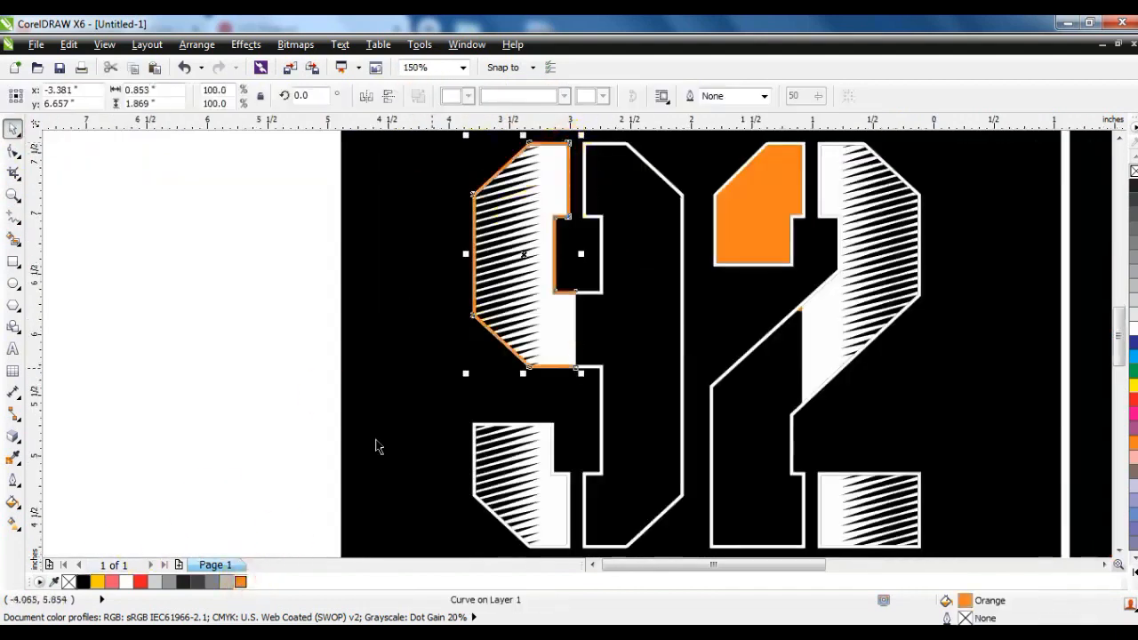
pyautogui.press('F4')
pyautogui.press('Escape')
pyautogui.click(307, 427)
pyautogui.click(183, 384)
pyautogui.click(274, 416)
pyautogui.rightClick(240, 582)
pyautogui.click(171, 379)
# Break the 2's outline object apart into separate pieces and undo the trial move.
pyautogui.moveTo(170, 177); pyautogui.dragTo(958, 494)
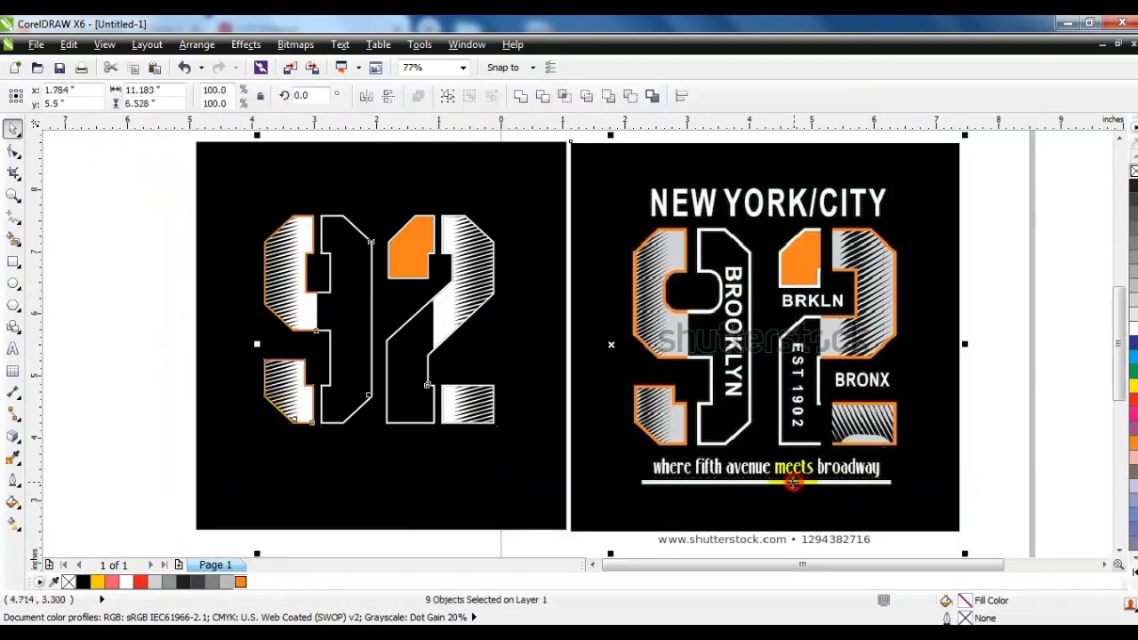
pyautogui.press('F4')
pyautogui.press('Escape')
pyautogui.click(13, 194)
pyautogui.moveTo(163, 145); pyautogui.dragTo(942, 453)
pyautogui.click(13, 129)
pyautogui.moveTo(364, 207); pyautogui.dragTo(369, 203)
pyautogui.hotkey('ctrl', 'z')
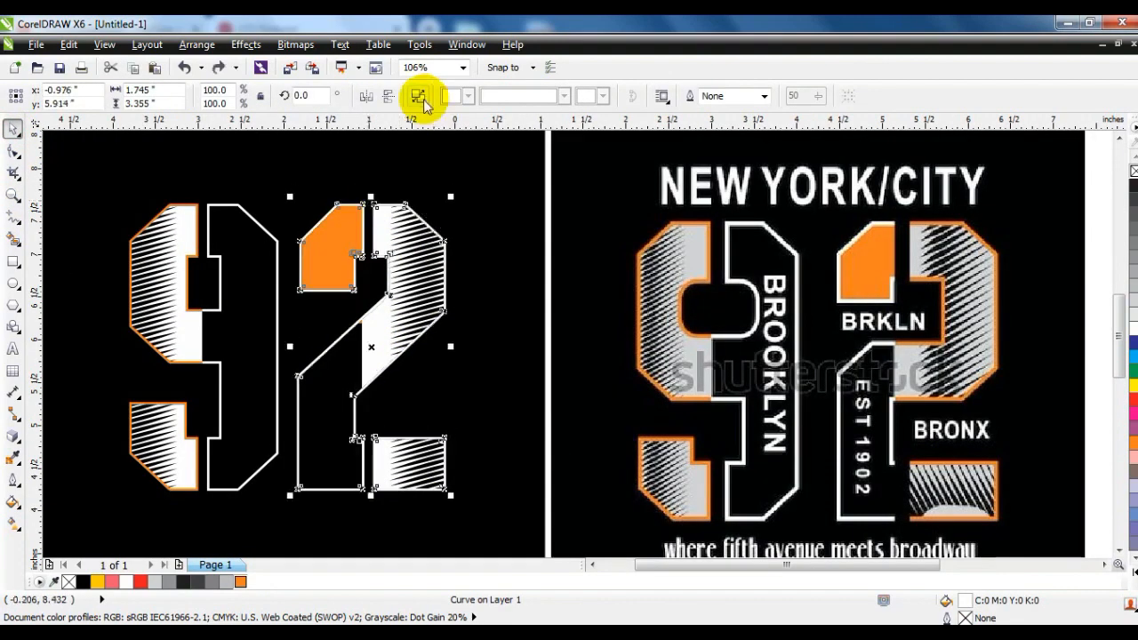
pyautogui.click(421, 98)
pyautogui.press('Escape')
pyautogui.click(364, 206)
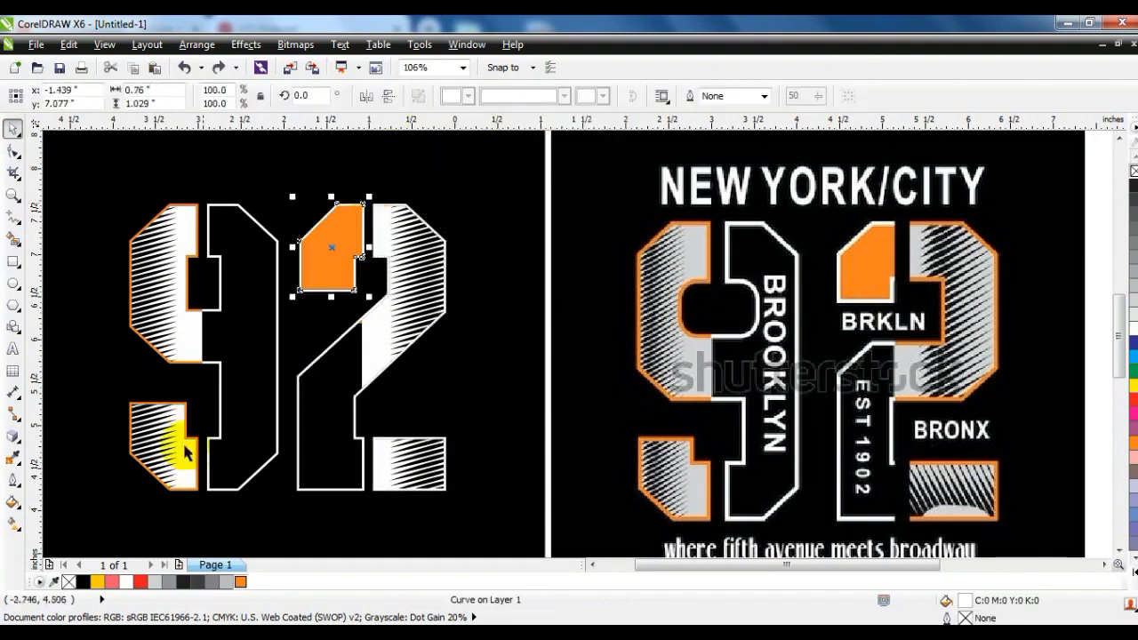
# Recolor the 2's main outline orange, then trim it with a vertical line between its striped and hollow parts and delete the line.
pyautogui.click(444, 238)
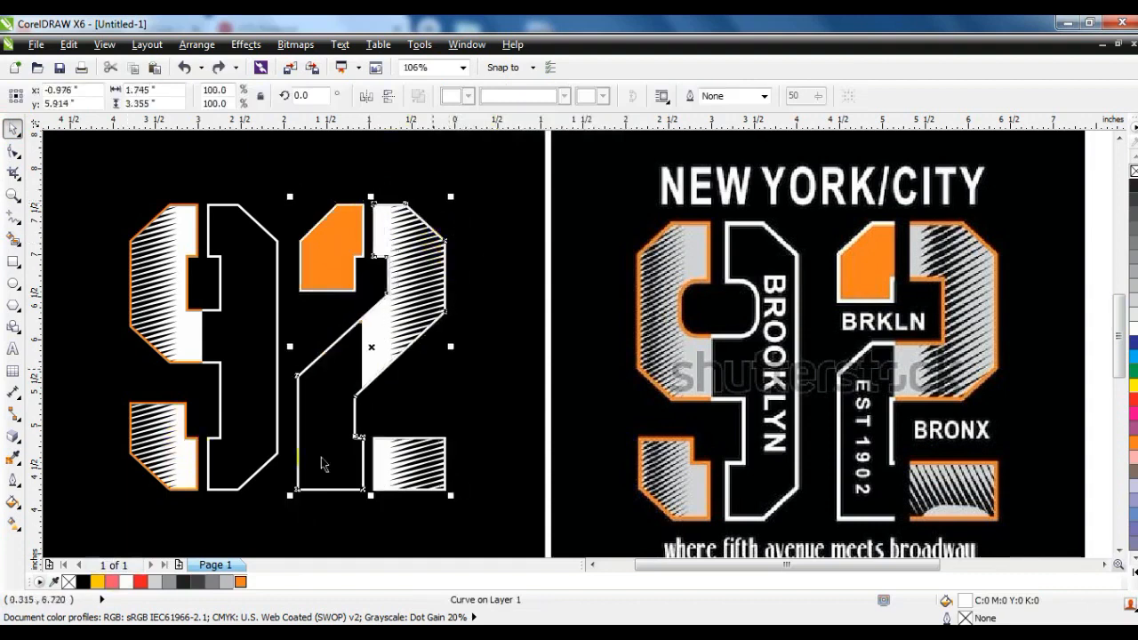
pyautogui.rightClick(240, 582)
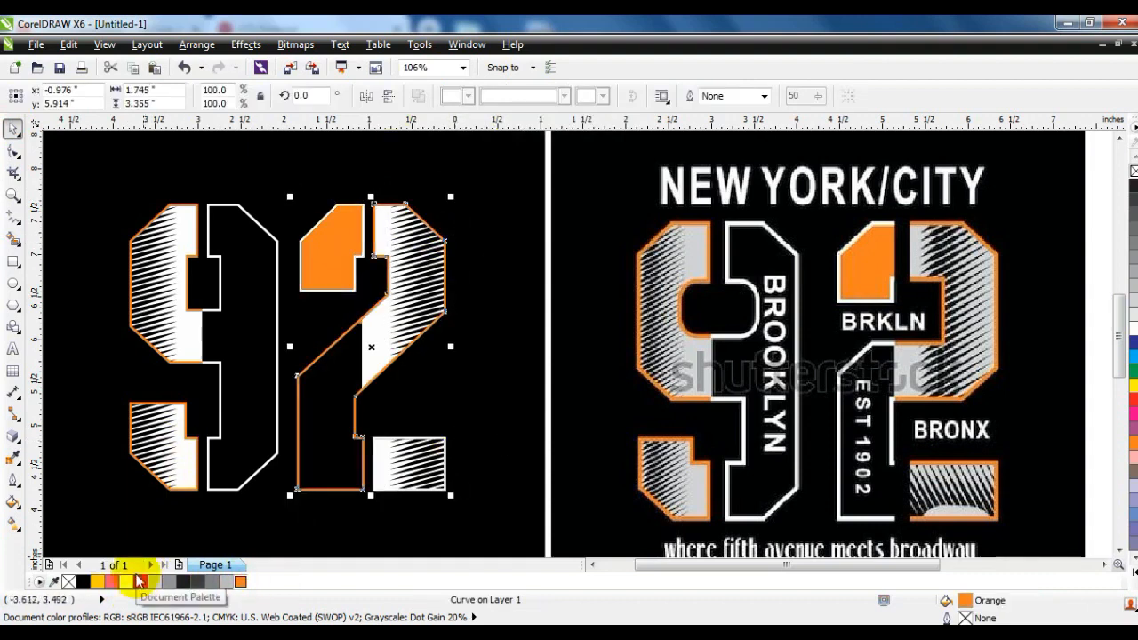
pyautogui.click(12, 216)
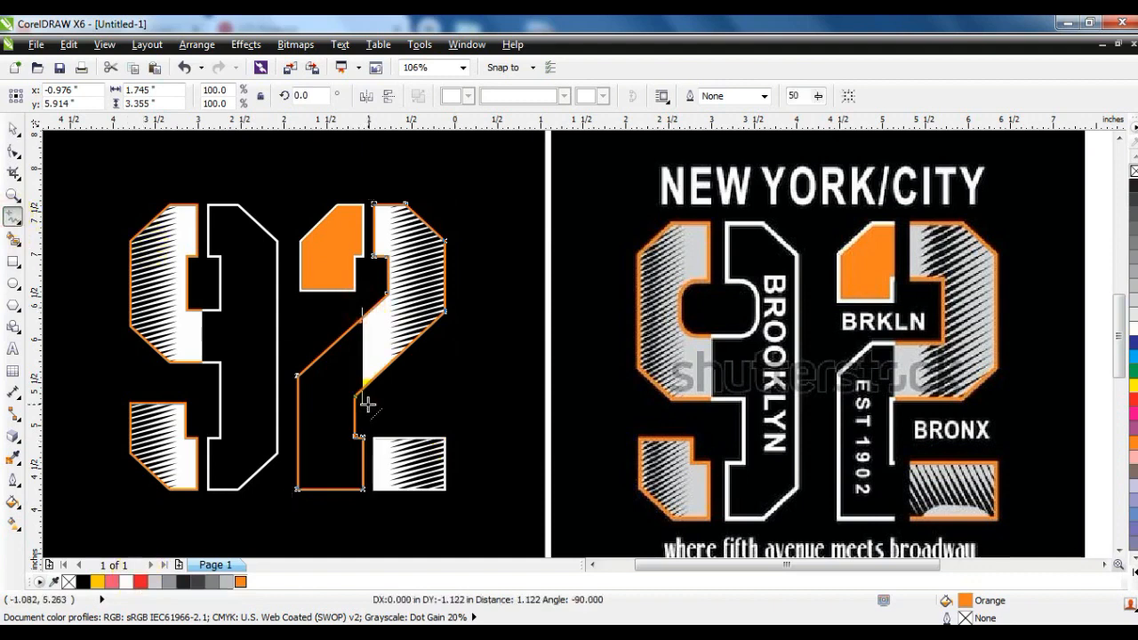
pyautogui.click(12, 130)
pyautogui.keyDown('shift'); pyautogui.click(395, 209); pyautogui.keyUp('shift')
pyautogui.click(541, 98)
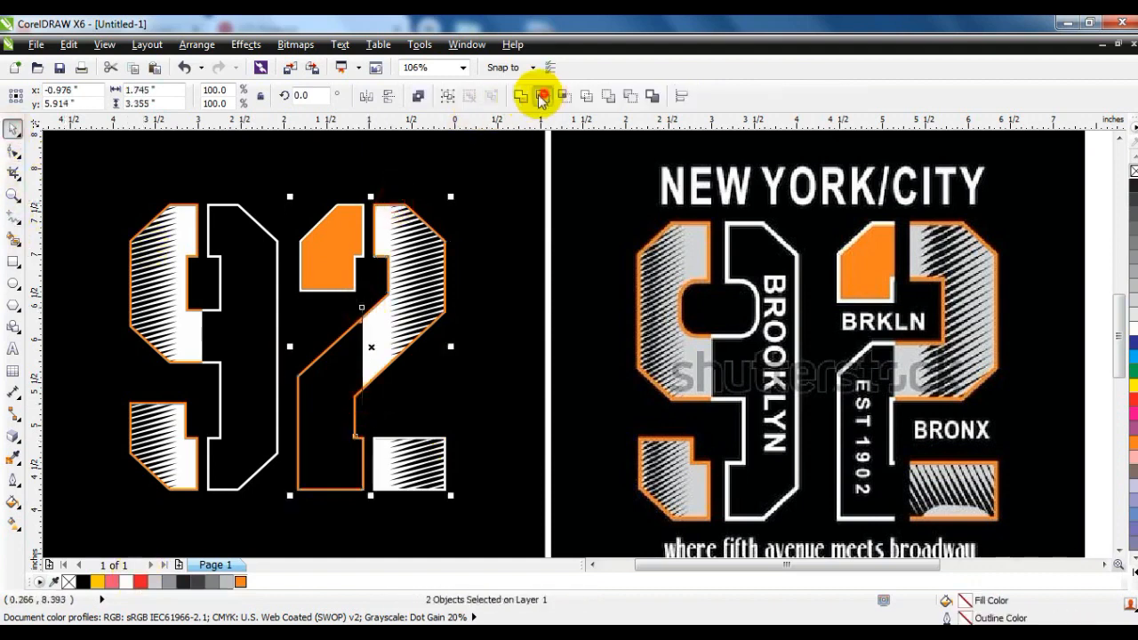
pyautogui.click(364, 402)
pyautogui.click(361, 400)
pyautogui.press('Delete')
# Break the trimmed outline of the 2 apart and recolor the piece around its hollow lower-left stem white.
pyautogui.click(360, 398)
pyautogui.click(414, 97)
pyautogui.click(367, 437)
pyautogui.click(365, 439)
pyautogui.rightClick(126, 582)
# Recolor the outline around the 2's lower-right striped block orange.
pyautogui.click(444, 442)
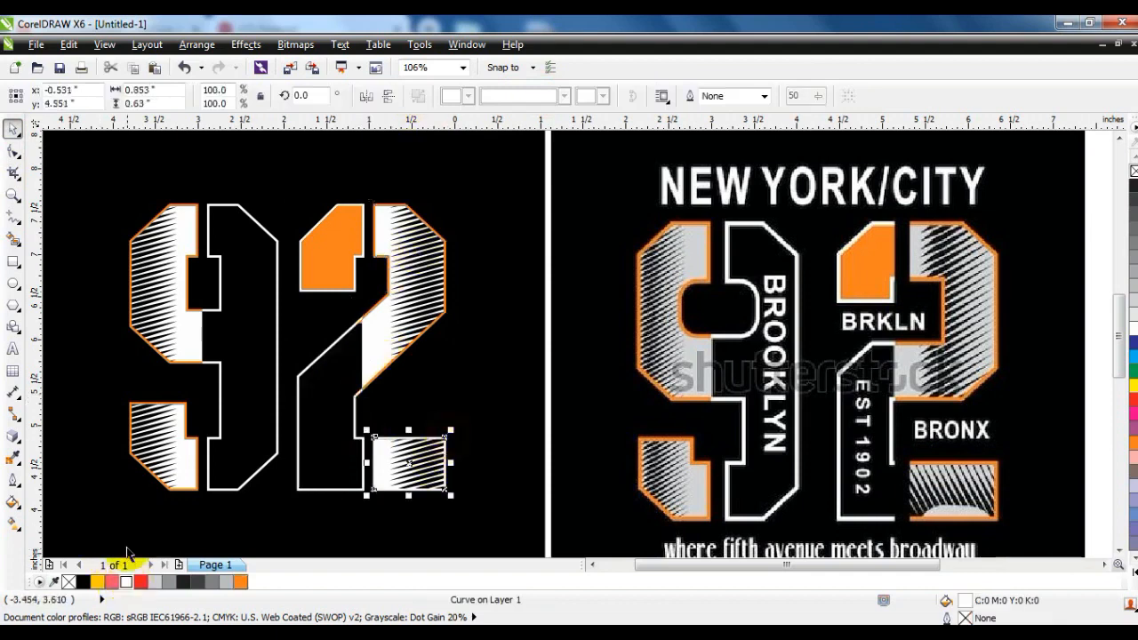
pyautogui.rightClick(240, 583)
pyautogui.press('Escape')
# Trim off the right edge of the outline around the 2's hollow stem with a rectangle, and delete the rectangle.
pyautogui.click(13, 195)
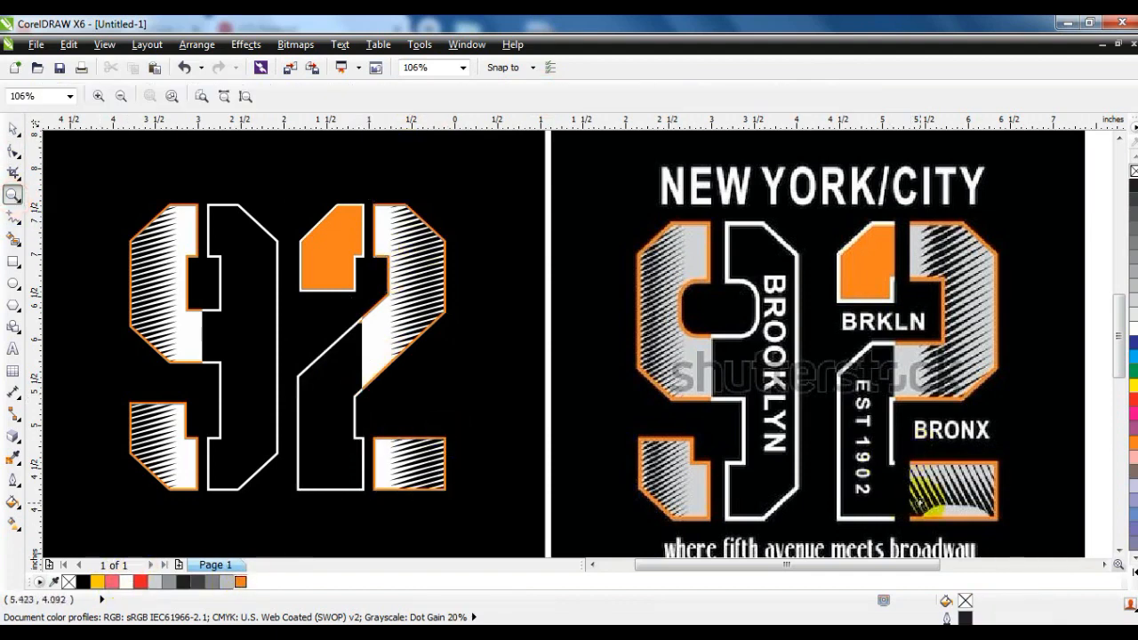
pyautogui.moveTo(518, 517); pyautogui.dragTo(518, 517)
pyautogui.press('F6')
pyautogui.moveTo(267, 184); pyautogui.dragTo(377, 418)
pyautogui.keyDown('shift'); pyautogui.click(277, 178); pyautogui.keyUp('shift')
pyautogui.click(539, 96)
pyautogui.click(315, 185)
pyautogui.keyDown('shift'); pyautogui.click(384, 180); pyautogui.keyUp('shift')
pyautogui.click(539, 96)
pyautogui.press('Escape')
pyautogui.click(303, 185)
pyautogui.press('Delete')
pyautogui.scroll(-3, 348, 307)
pyautogui.click(715, 409)
pyautogui.press('F4')
pyautogui.scroll(-1, 625, 382)
pyautogui.press('Escape')
pyautogui.scroll(2, 362, 340)
pyautogui.press('F4')
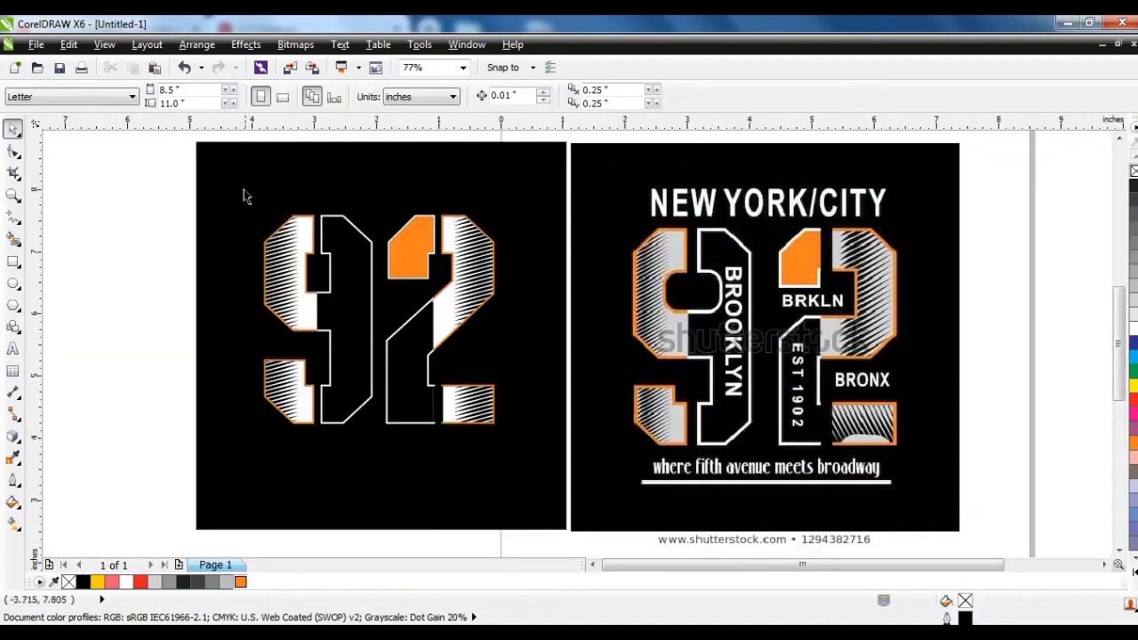
# Add the artistic text BROOKLYN in bold Arial on the empty area beside the artwork.
pyautogui.click(12, 349)
pyautogui.click(84, 336)
pyautogui.write('BROOK')
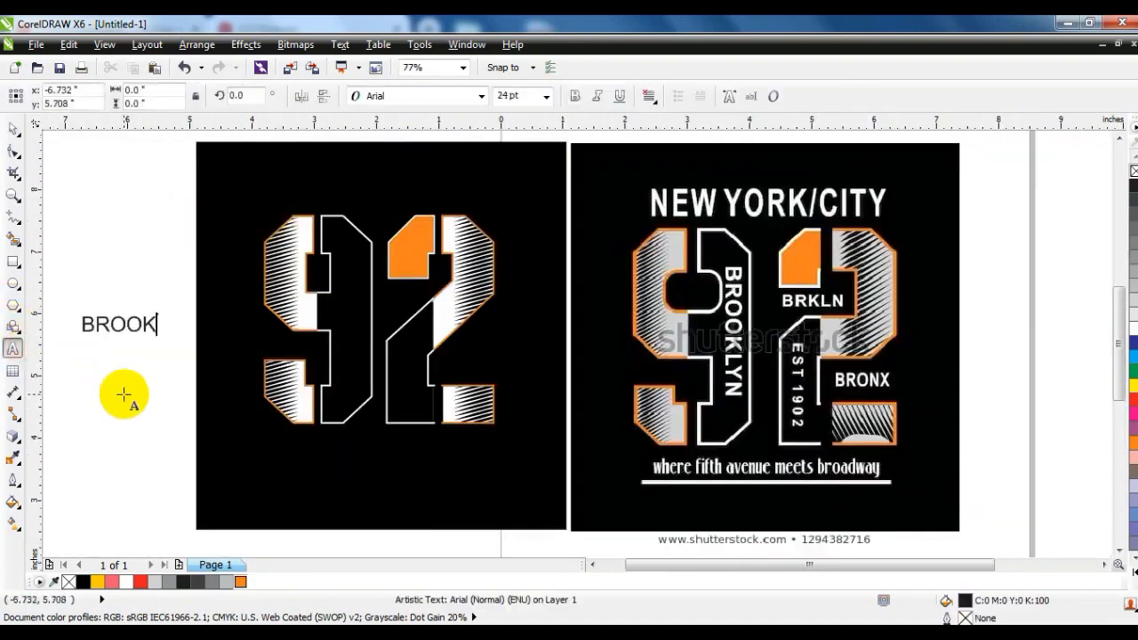
pyautogui.write('LYN')
pyautogui.click(13, 129)
pyautogui.click(574, 95)
# Rotate BROOKLYN to 270 degrees and fit it inside the 9's hollow half at about 30.7 pt in white.
pyautogui.click(190, 322)
pyautogui.moveTo(200, 341); pyautogui.dragTo(123, 388)
pyautogui.moveTo(142, 336); pyautogui.dragTo(353, 344)
pyautogui.moveTo(361, 269); pyautogui.dragTo(377, 234)
pyautogui.click(126, 581)
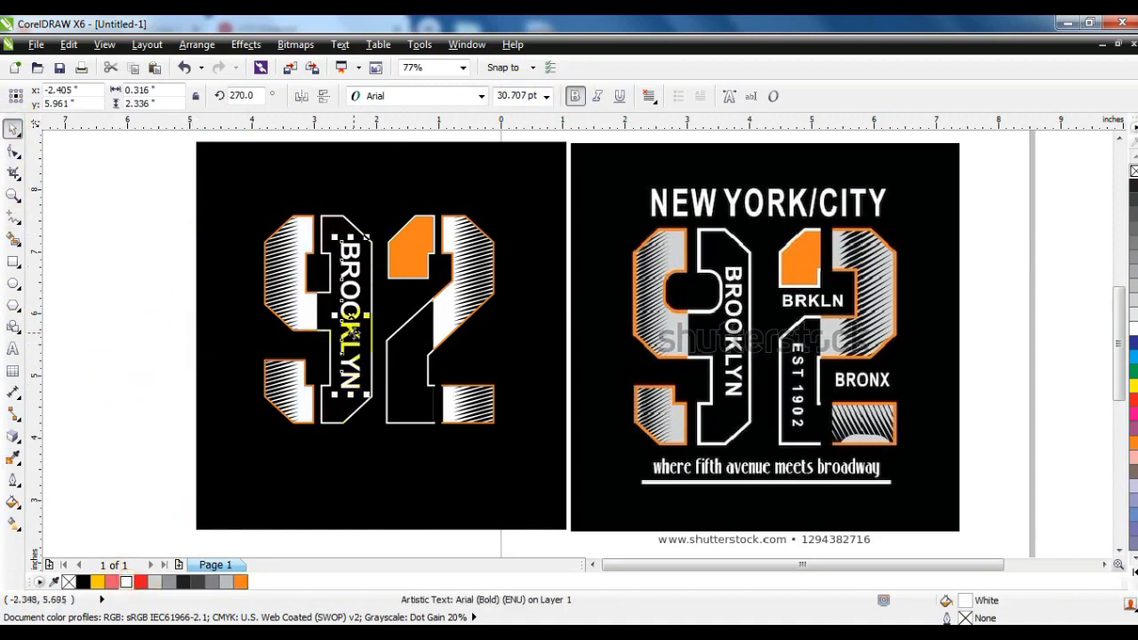
# Copy the BROOKLYN text as horizontal BRONX and shrink it to about 18.6 pt above the 2's lower-right block.
pyautogui.moveTo(374, 390); pyautogui.dragTo(556, 368)
pyautogui.click(14, 347)
pyautogui.press('BackSpace')
pyautogui.press('BackSpace')
pyautogui.press('BackSpace')
pyautogui.press('BackSpace')
pyautogui.press('BackSpace')
pyautogui.press('BackSpace')
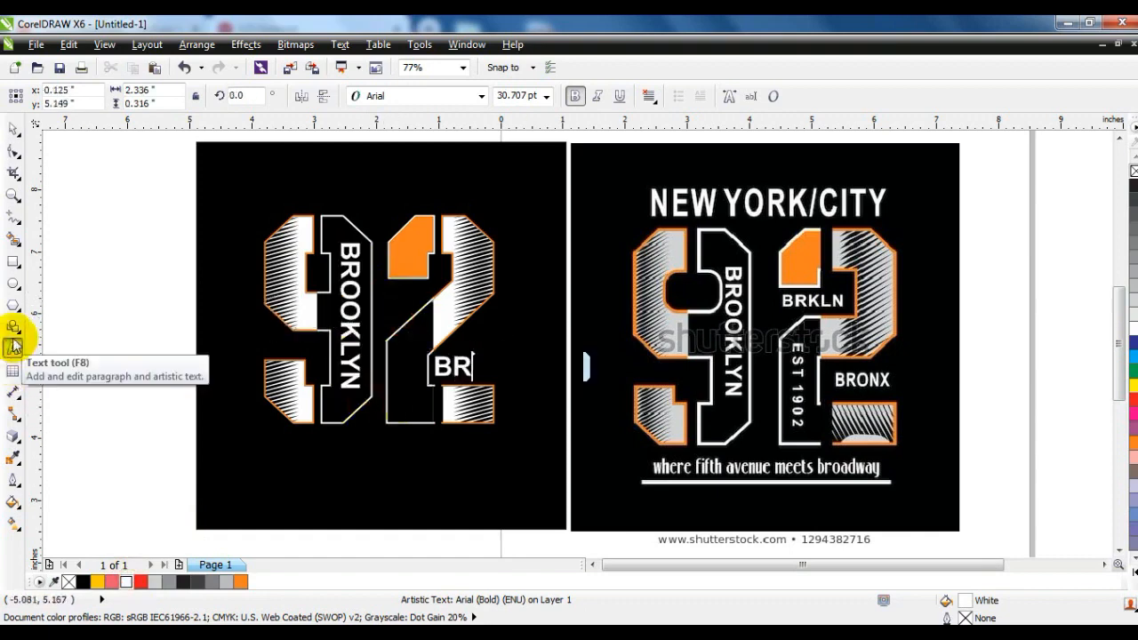
pyautogui.write('ONX')
pyautogui.click(12, 129)
pyautogui.moveTo(526, 380); pyautogui.dragTo(481, 380)
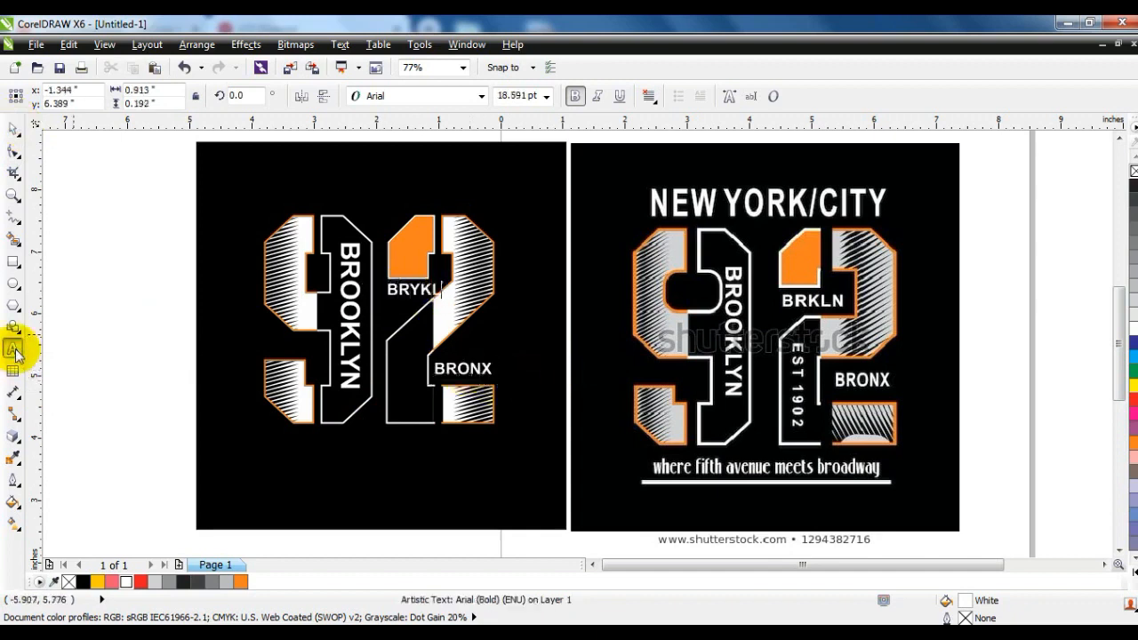
# Complete the text copy BRYKLN below the 2's orange piece and narrow it to about 0.72 in wide.
pyautogui.write('LN')
pyautogui.click(12, 129)
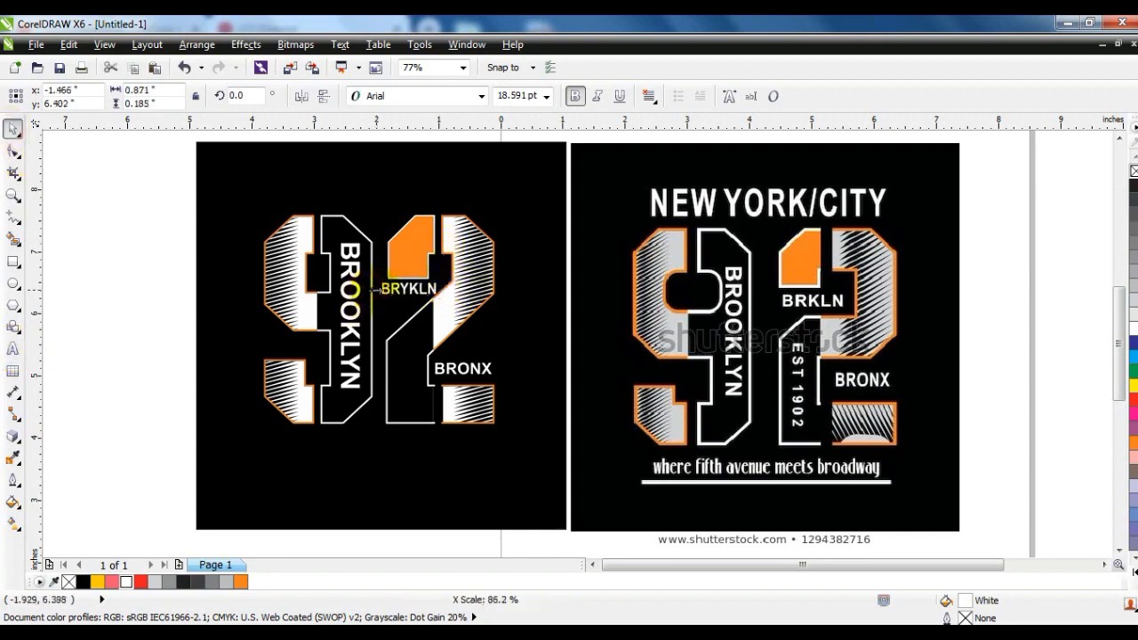
pyautogui.moveTo(373, 289); pyautogui.dragTo(379, 289)
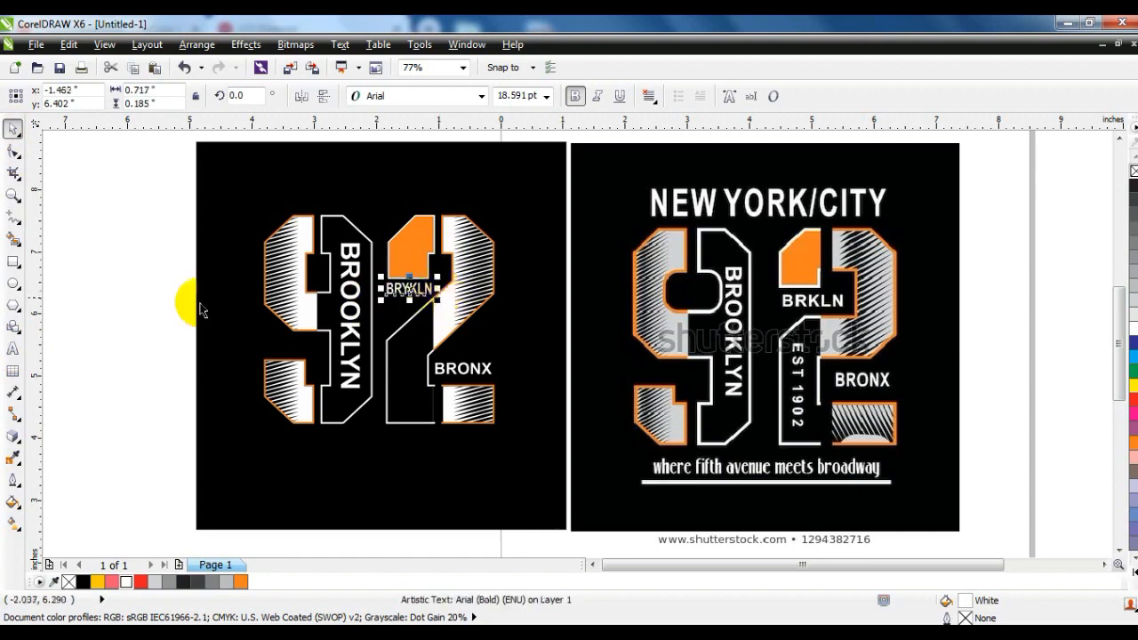
pyautogui.click(162, 296)
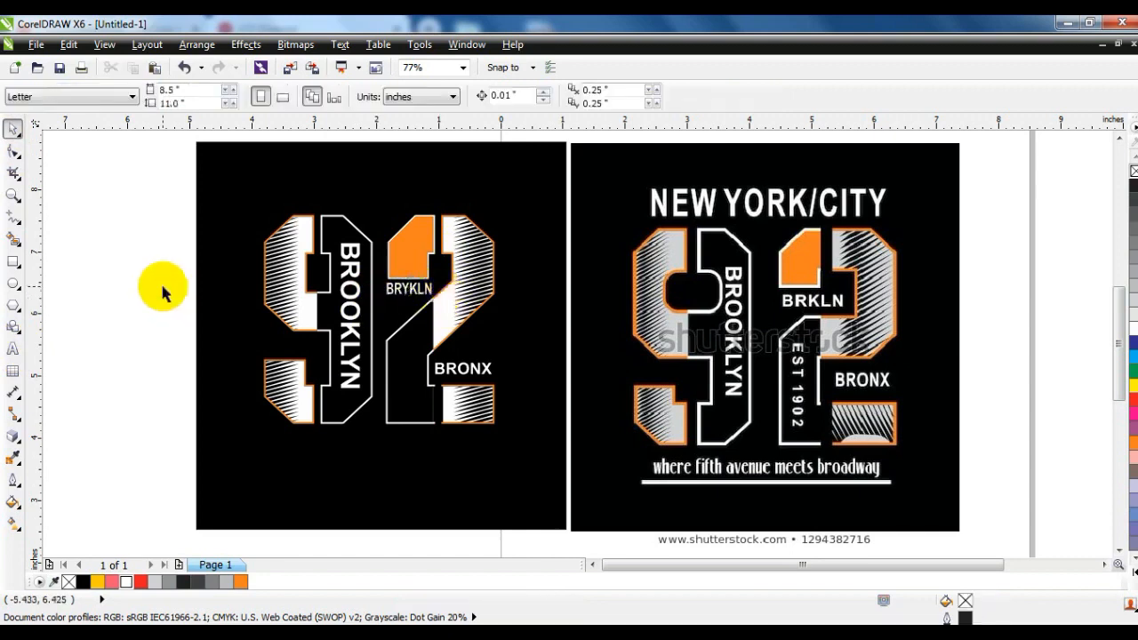
# Copy the BRYKLN text above the digits, change it to NEW YORK/CITY, and enlarge it across the width of the 92.
pyautogui.moveTo(391, 293); pyautogui.dragTo(290, 207)
pyautogui.click(13, 349)
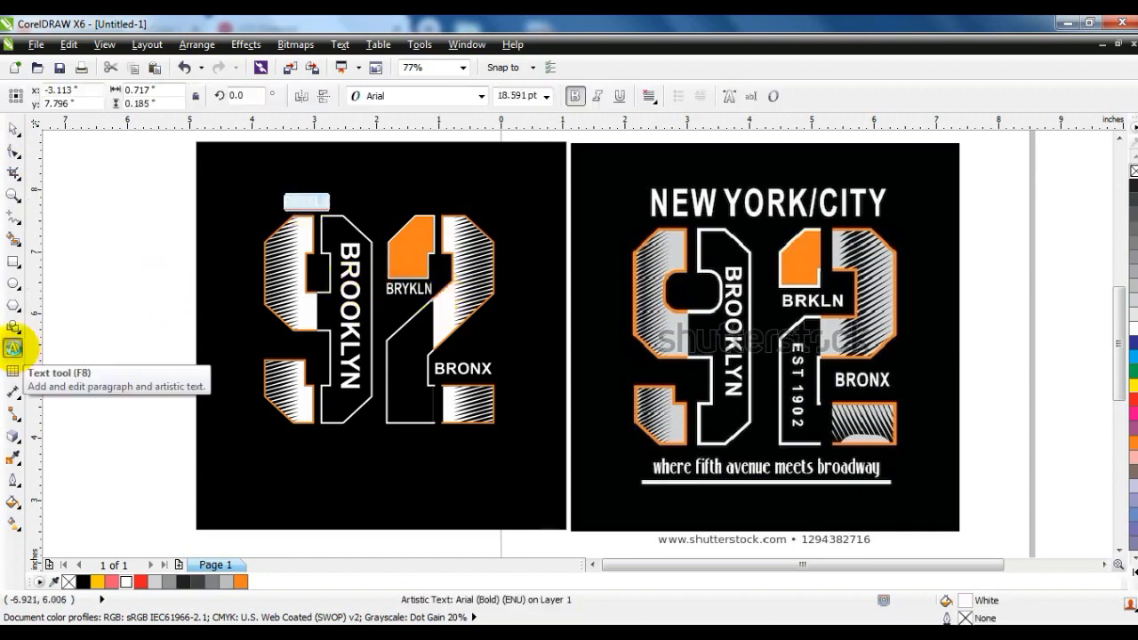
pyautogui.click(19, 130)
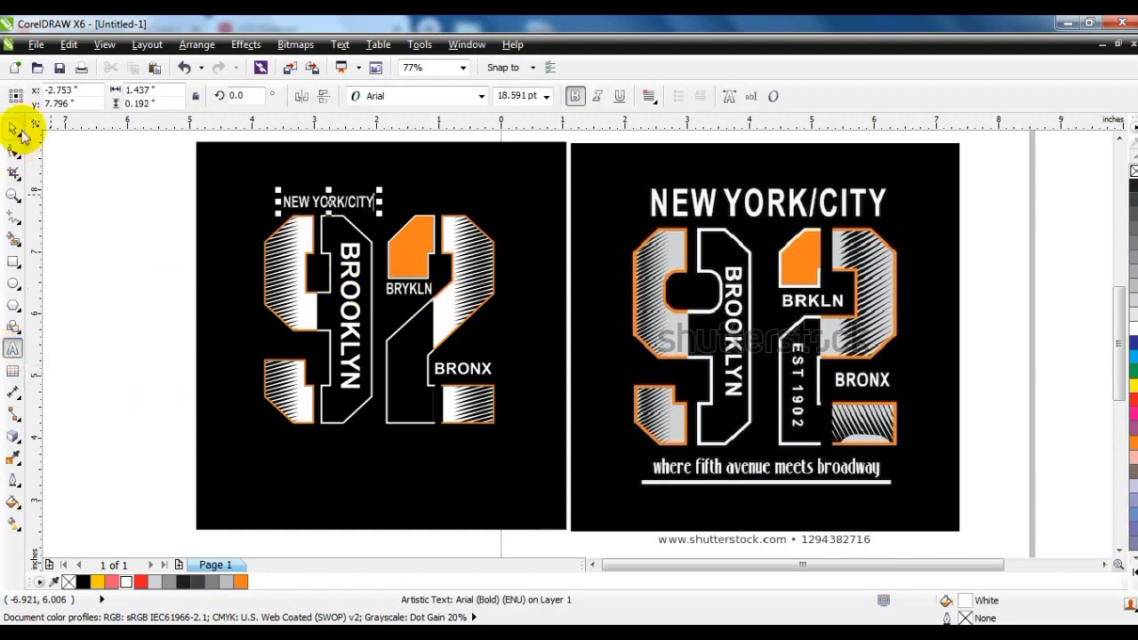
pyautogui.moveTo(382, 191); pyautogui.dragTo(505, 195)
pyautogui.moveTo(277, 180); pyautogui.dragTo(250, 171)
pyautogui.keyDown('shift'); pyautogui.click(514, 216); pyautogui.keyUp('shift')
# Duplicate the whole 92 design with its black background to the left of the original, undoing the trial changes.
pyautogui.moveTo(89, 220); pyautogui.dragTo(521, 446)
pyautogui.moveTo(155, 219); pyautogui.dragTo(499, 432)
pyautogui.moveTo(217, 256); pyautogui.dragTo(134, 272)
pyautogui.hotkey('ctrl', 'z')
pyautogui.moveTo(153, 211)
pyautogui.mouseDown()
pyautogui.moveTo(499, 435)
pyautogui.moveTo(473, 422)
pyautogui.mouseUp()
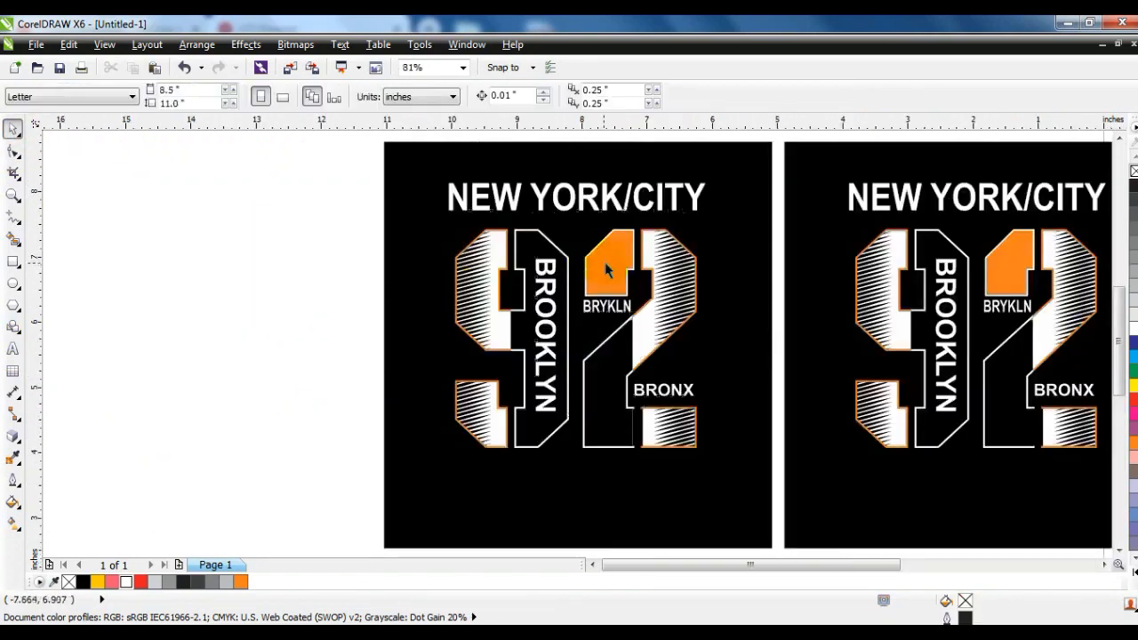
pyautogui.click(636, 307)
pyautogui.hotkey('ctrl', 'z')
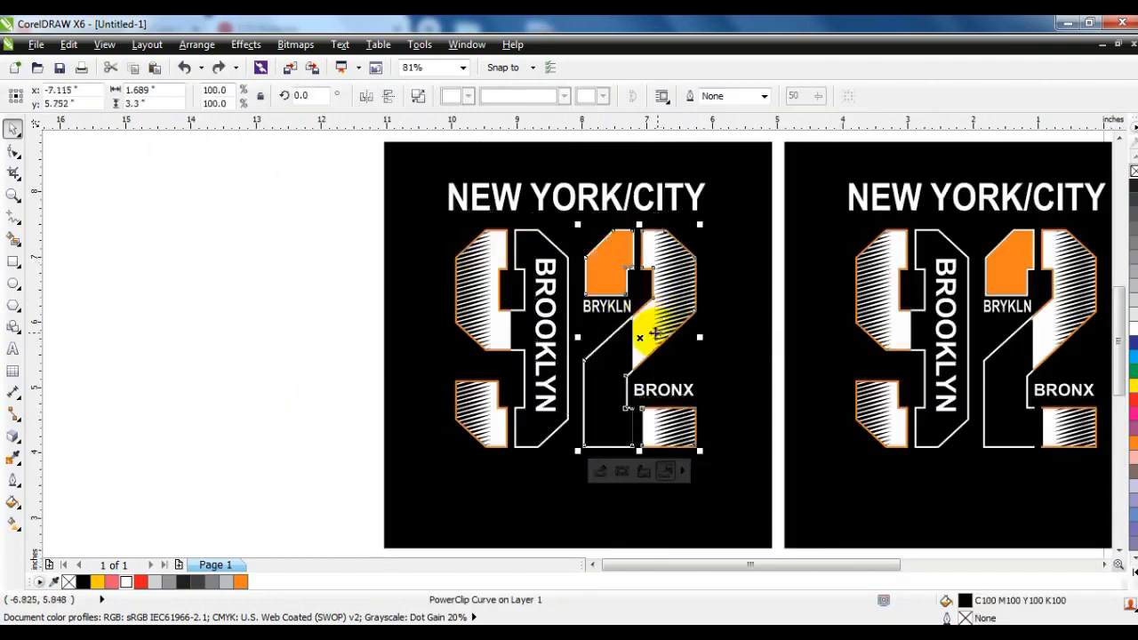
# Fill the 2, the 9 and the background rectangle of the duplicate with red.
pyautogui.click(1127, 405)
pyautogui.click(525, 343)
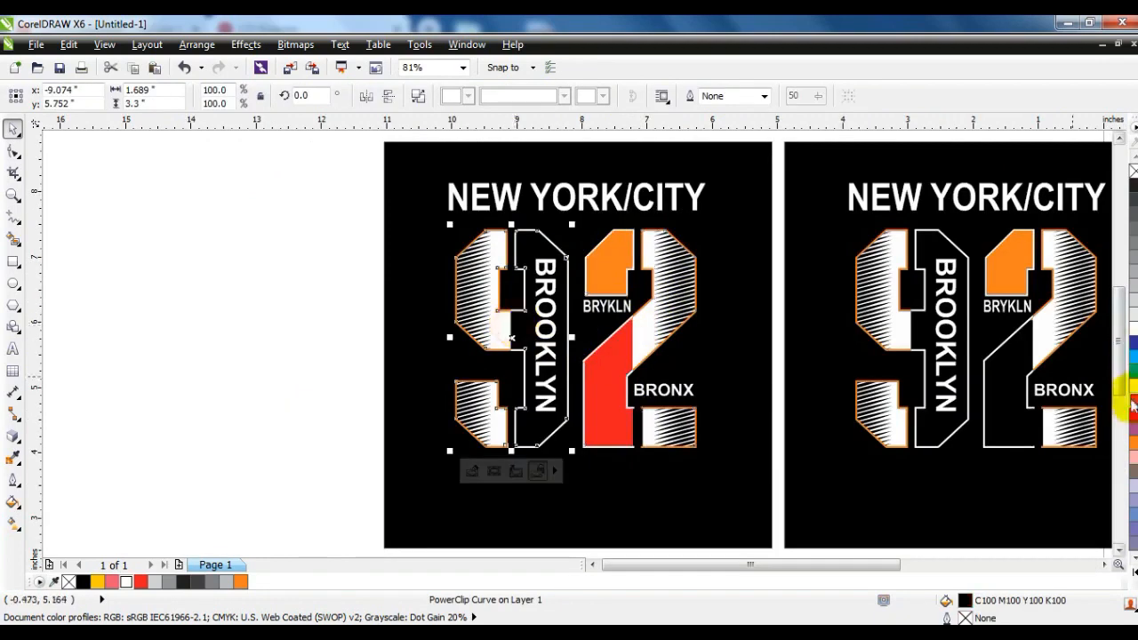
pyautogui.click(1133, 400)
pyautogui.click(578, 505)
pyautogui.click(1133, 569)
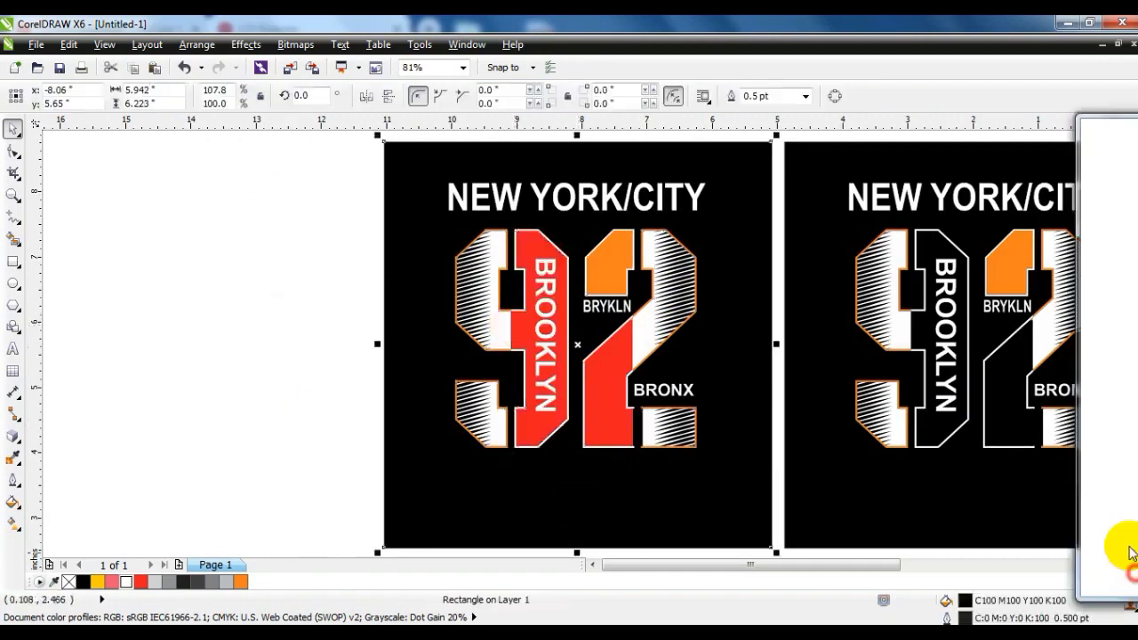
pyautogui.click(1093, 385)
pyautogui.click(330, 302)
# Edit the 2's PowerClip contents in the red copy, filling the rectangle behind the stripes black and the stripes white.
pyautogui.doubleClick(650, 338)
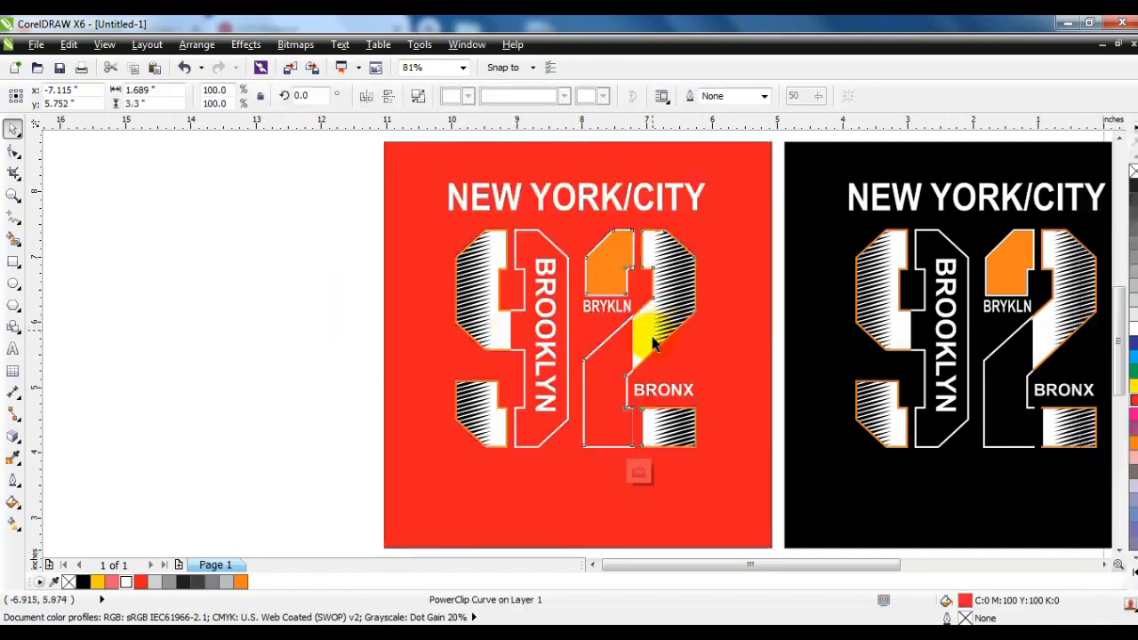
pyautogui.click(641, 347)
pyautogui.click(1133, 185)
pyautogui.click(83, 583)
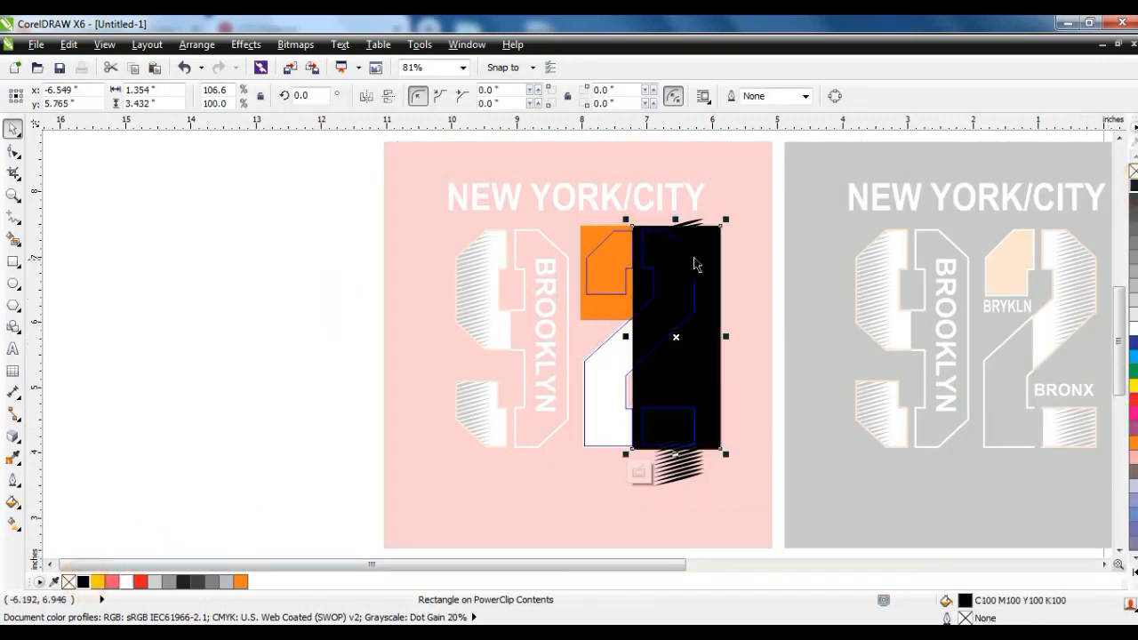
pyautogui.click(694, 259)
pyautogui.click(1133, 328)
pyautogui.keyDown('ctrl'); pyautogui.click(260, 328); pyautogui.keyUp('ctrl')
pyautogui.click(260, 329)
# Change the orange rectangle inside the 2's PowerClip in the red copy to black.
pyautogui.doubleClick(615, 270)
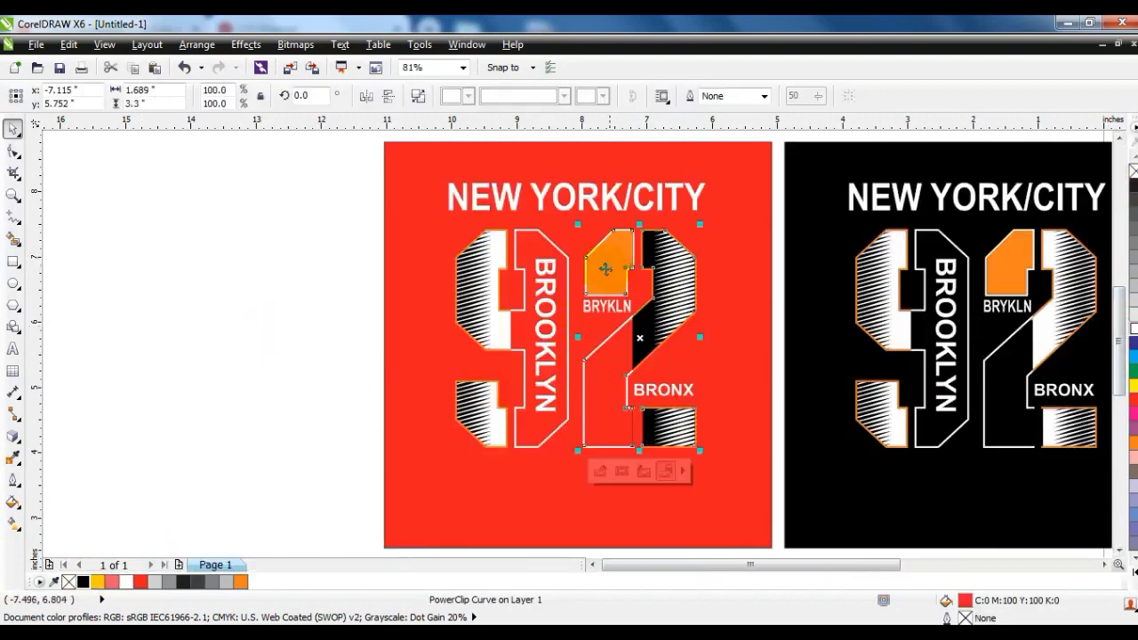
pyautogui.click(607, 270)
pyautogui.click(1134, 185)
pyautogui.hotkey('alt', 'c')
pyautogui.press('w')
pyautogui.press('f')
pyautogui.doubleClick(597, 267)
pyautogui.click(597, 267)
pyautogui.click(83, 582)
pyautogui.keyDown('ctrl'); pyautogui.click(270, 289); pyautogui.keyUp('ctrl')
pyautogui.click(269, 289)
# Edit the 9's PowerClip contents in the red copy, filling the rectangle behind the stripes black and the stripes white.
pyautogui.doubleClick(508, 333)
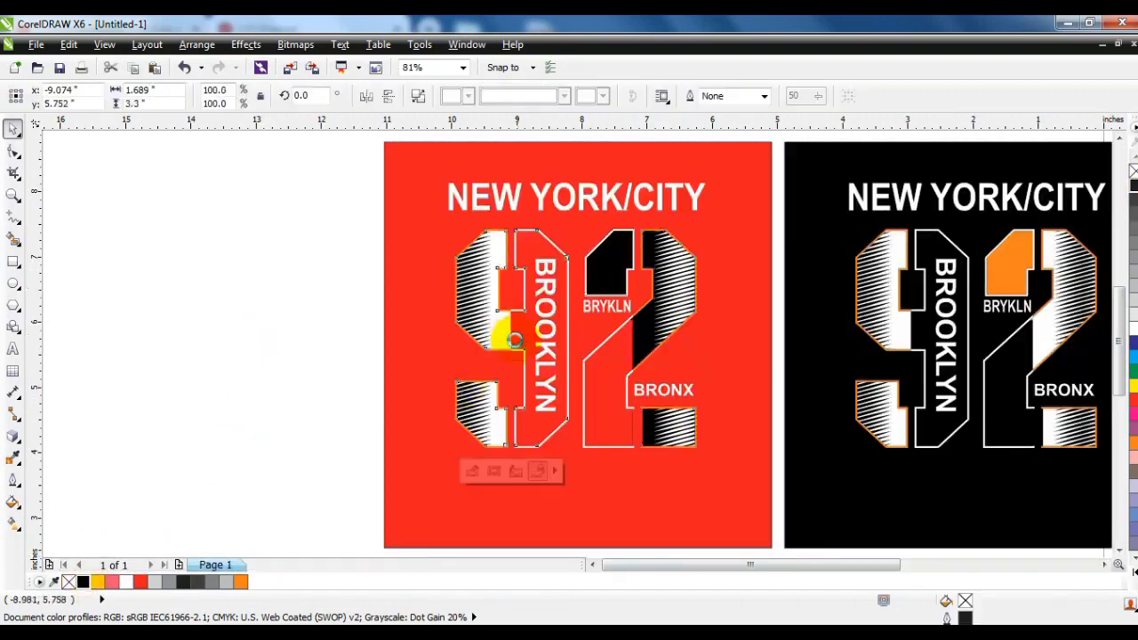
pyautogui.click(502, 215)
pyautogui.click(82, 582)
pyautogui.click(457, 338)
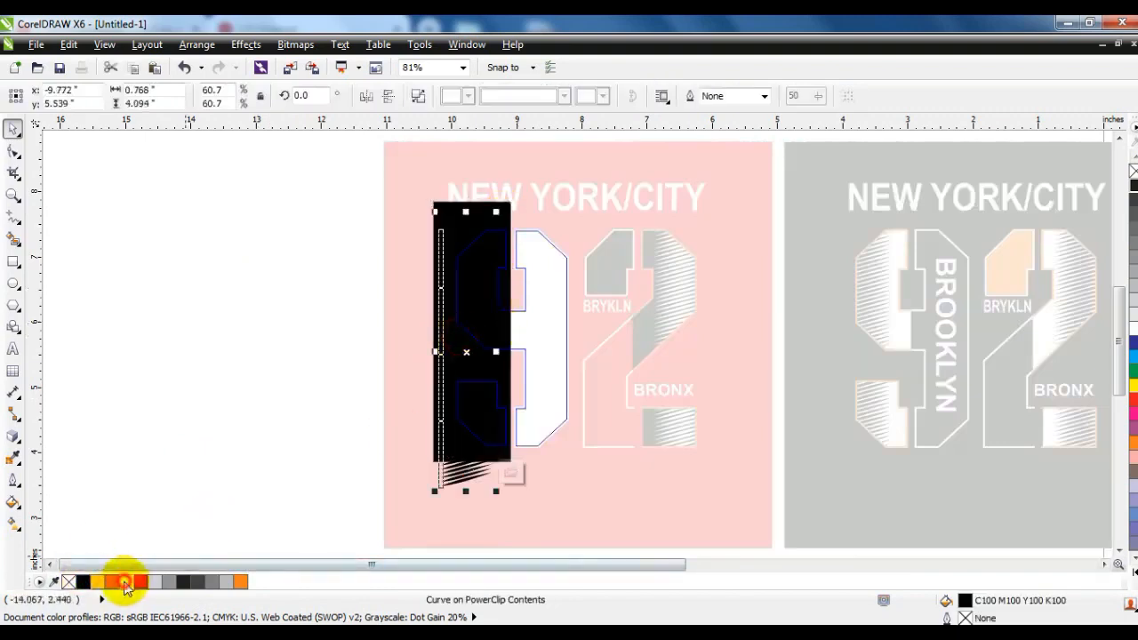
pyautogui.click(126, 582)
pyautogui.keyDown('ctrl'); pyautogui.click(164, 434); pyautogui.keyUp('ctrl')
pyautogui.click(168, 424)
# Recolor the outlines around the 9's striped and hollow halves in the red copy black.
pyautogui.click(510, 351)
pyautogui.click(83, 582)
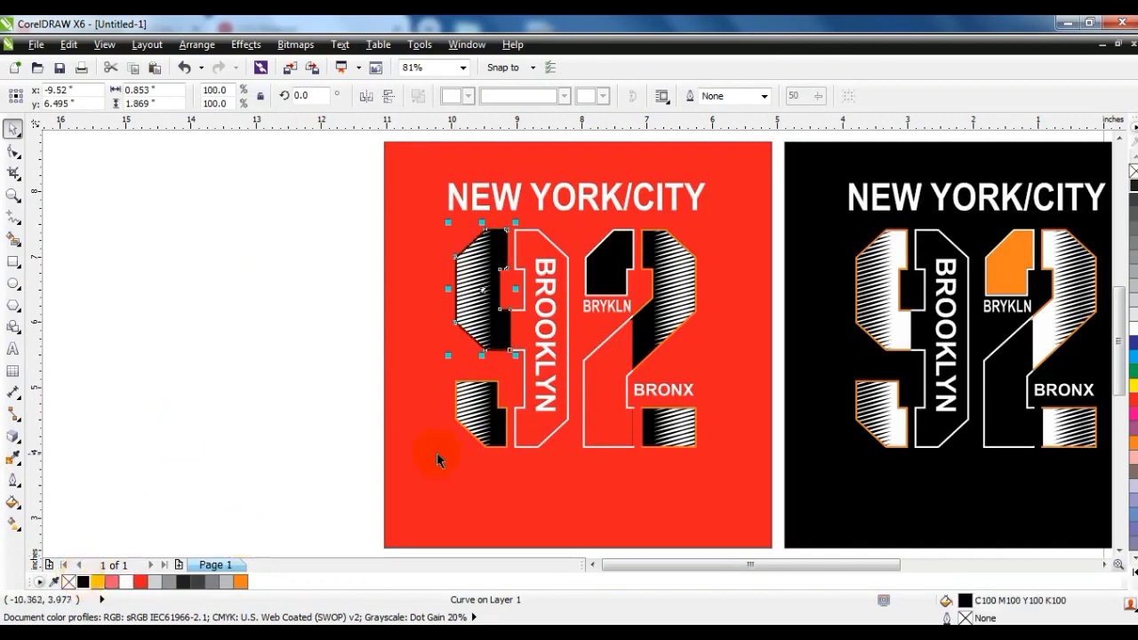
pyautogui.click(564, 424)
pyautogui.click(83, 582)
# Recolor the outlines around the 2's hollow stem and striped sections in the red copy black.
pyautogui.click(621, 446)
pyautogui.click(673, 440)
pyautogui.click(661, 344)
pyautogui.click(316, 276)
pyautogui.click(668, 232)
pyautogui.click(82, 582)
pyautogui.click(121, 413)
# Fill the hollow parts of the 9 and the 2 in the red copy with white.
pyautogui.click(590, 500)
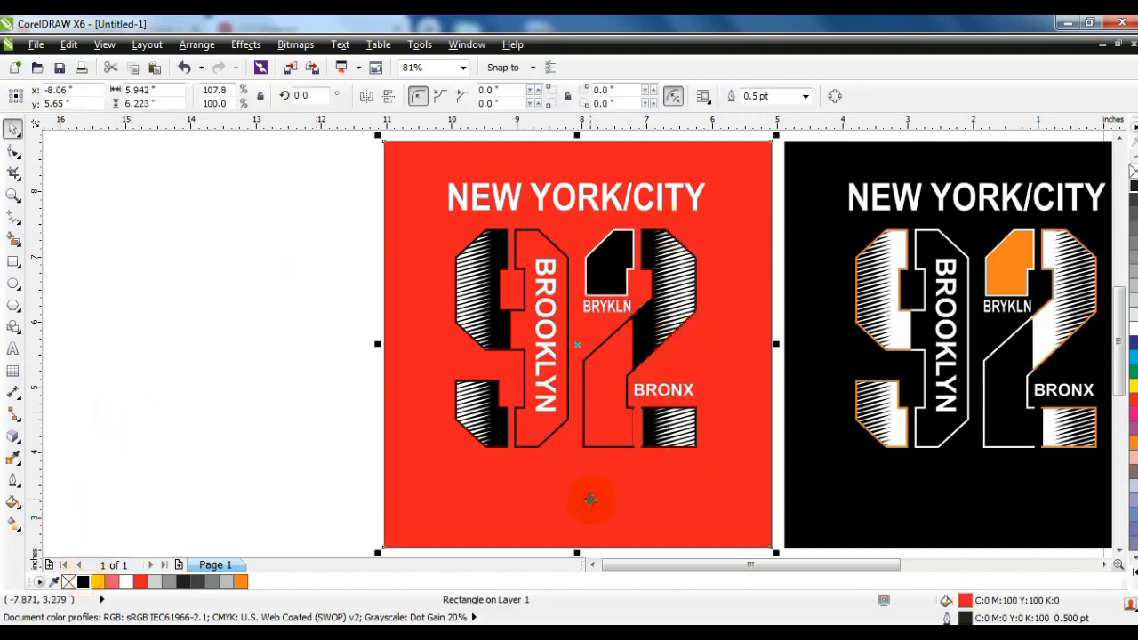
pyautogui.click(546, 442)
pyautogui.click(541, 432)
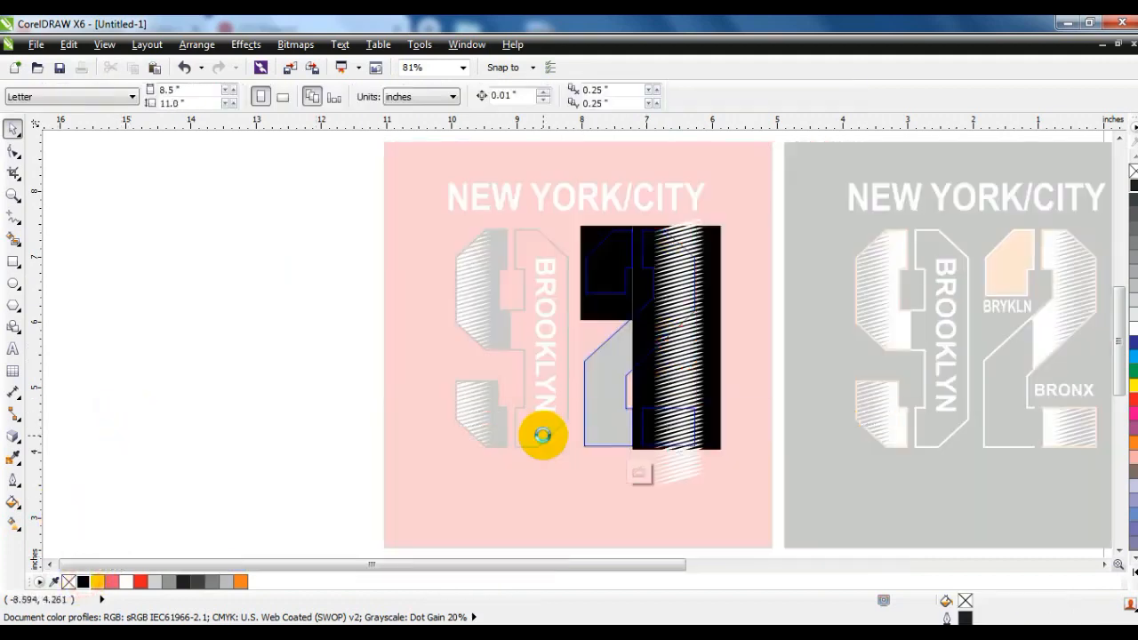
pyautogui.click(126, 582)
pyautogui.click(613, 429)
pyautogui.click(126, 582)
# Recolor the BROOKLYN text inside the 9 of the red copy red.
pyautogui.click(542, 355)
pyautogui.click(125, 580)
pyautogui.click(141, 582)
pyautogui.click(134, 485)
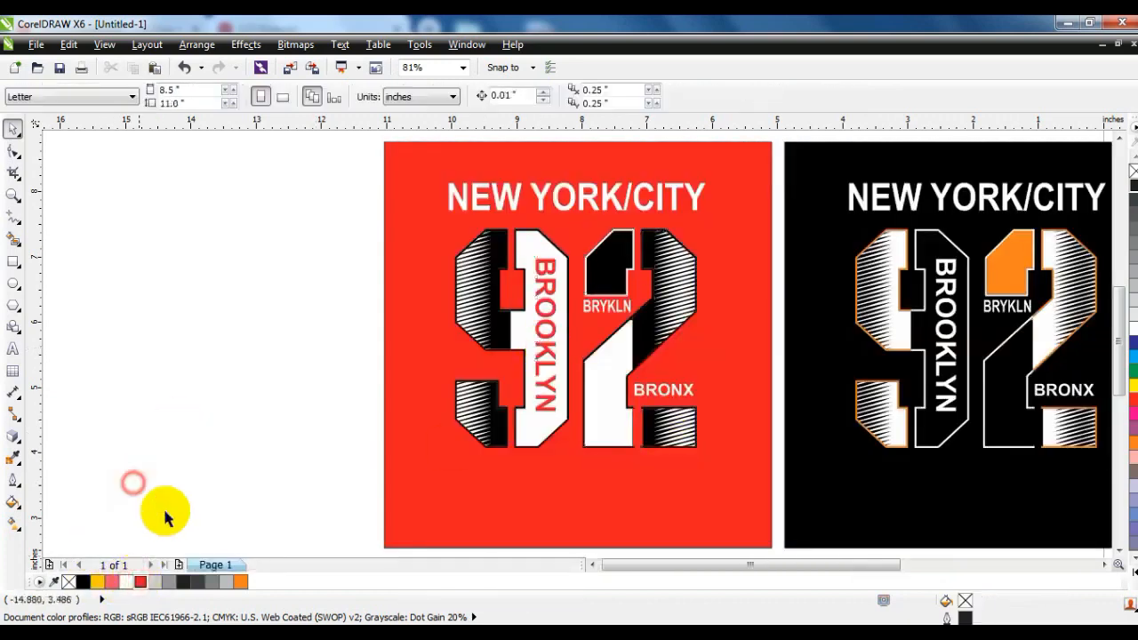